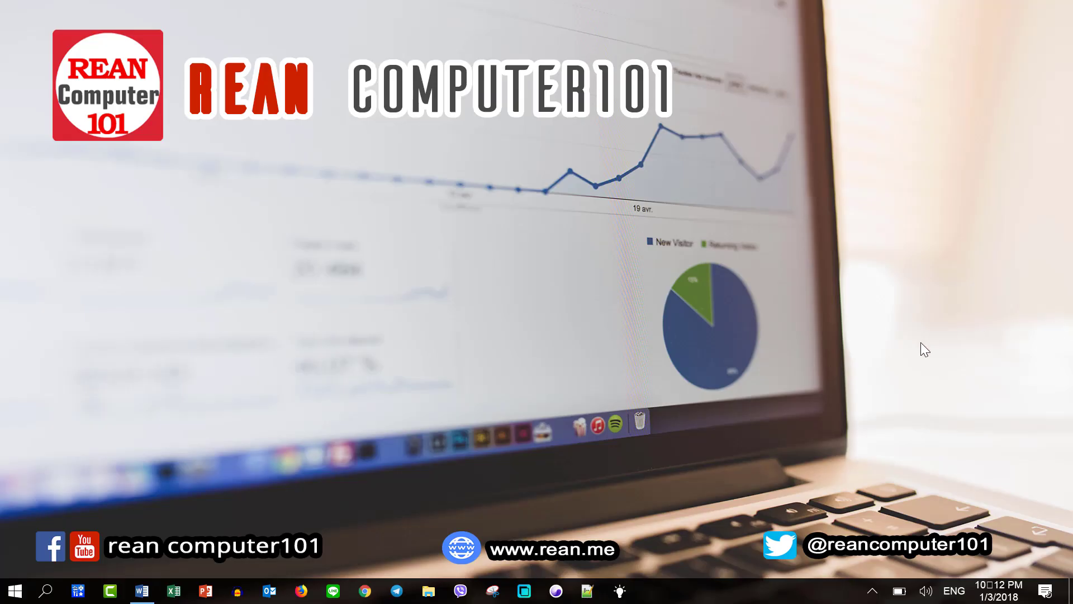
Restore the '20170516 Intro to Microsoft Word.docx' tutorial window from the taskbar
{"action": "left_click", "coordinate": [143, 594]}
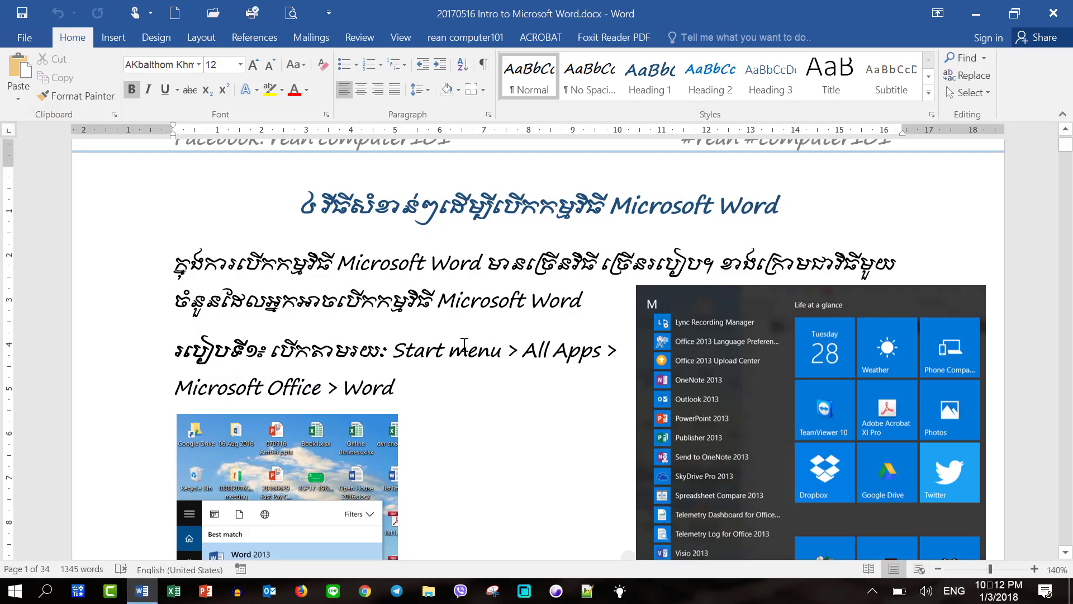
{"action": "scroll", "coordinate": [464, 345], "scroll_direction": "up", "scroll_amount": 1}
{"action": "scroll", "coordinate": [470, 345], "scroll_direction": "down", "scroll_amount": 10}
{"action": "scroll", "coordinate": [479, 345], "scroll_direction": "down", "scroll_amount": 5}
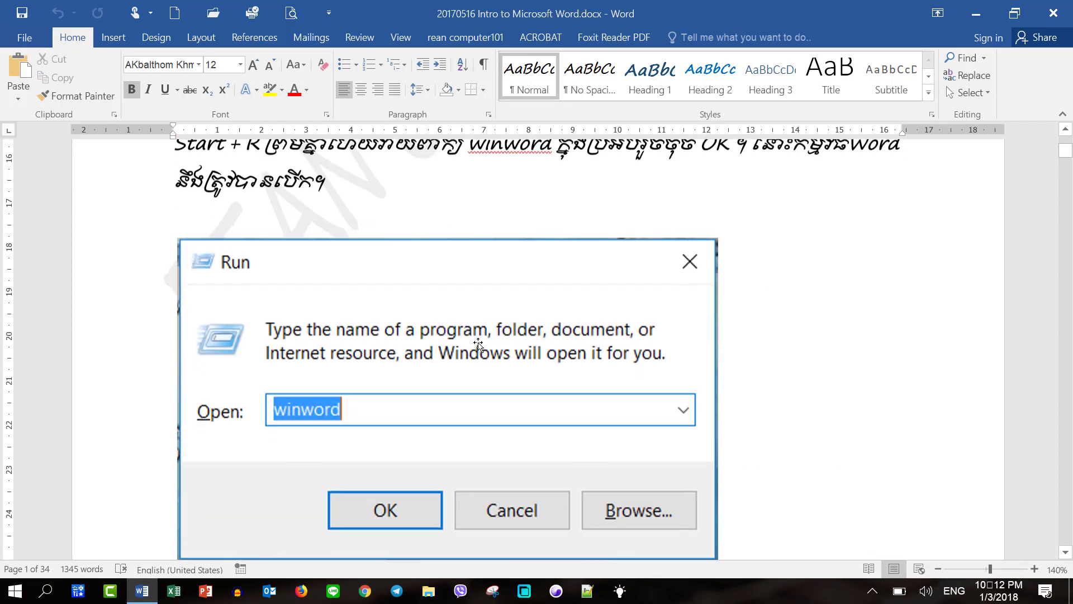
{"action": "scroll", "coordinate": [479, 342], "scroll_direction": "up", "scroll_amount": 5}
{"action": "scroll", "coordinate": [479, 342], "scroll_direction": "up", "scroll_amount": 7}
{"action": "scroll", "coordinate": [480, 342], "scroll_direction": "up", "scroll_amount": 3}
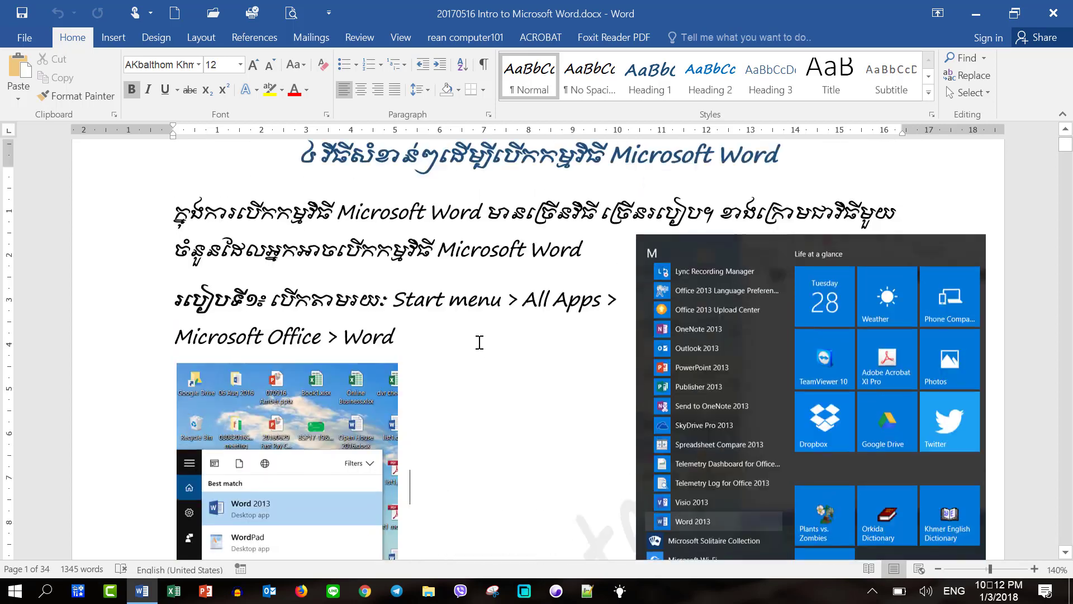
{"action": "scroll", "coordinate": [480, 342], "scroll_direction": "up", "scroll_amount": 1}
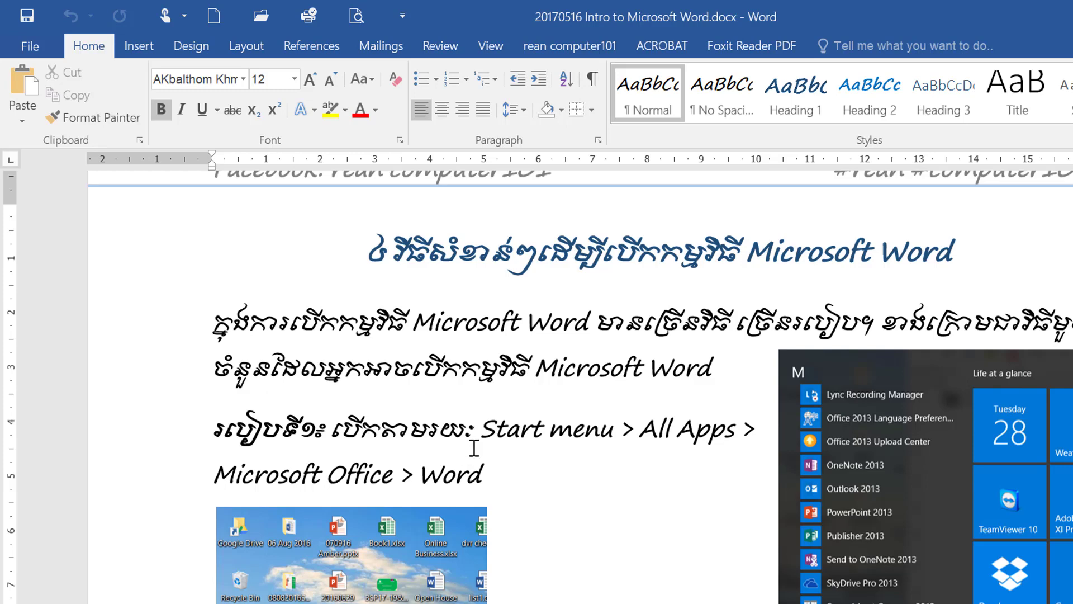
Format the first method line's label as 14 pt, italic, underlined red text, then reselect it
{"action": "left_click", "coordinate": [216, 428]}
{"action": "left_click_drag", "start_coordinate": [261, 431], "coordinate": [315, 430]}
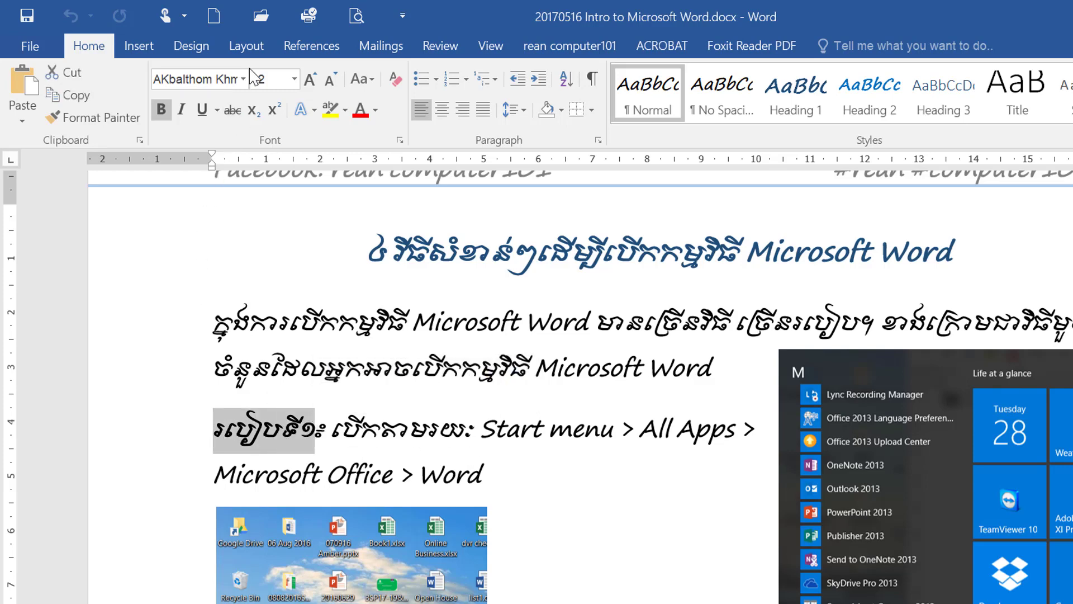
{"action": "left_click", "coordinate": [310, 79]}
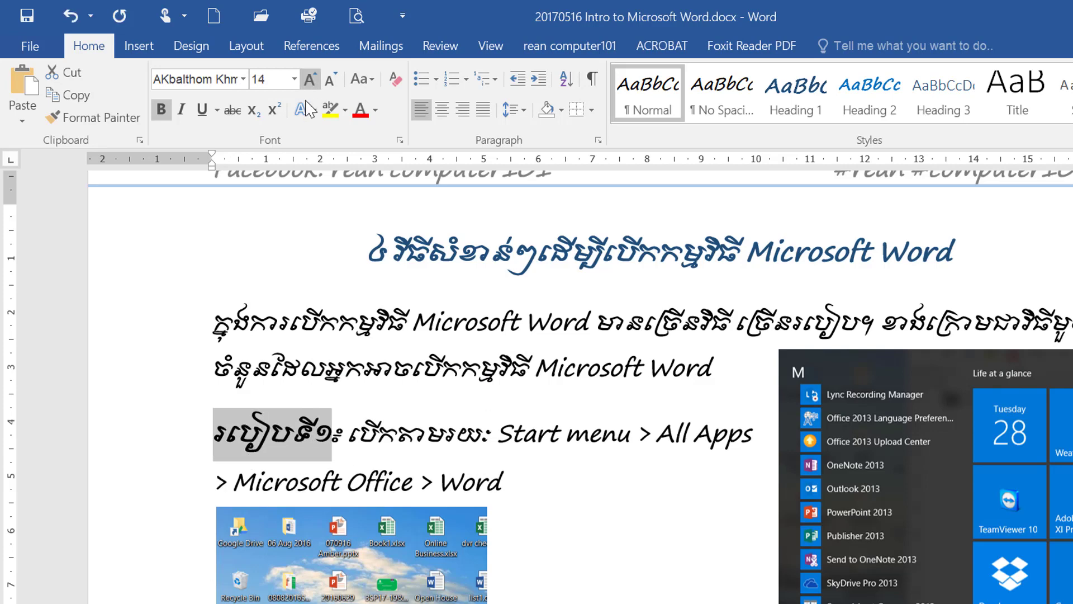
{"action": "left_click", "coordinate": [186, 115]}
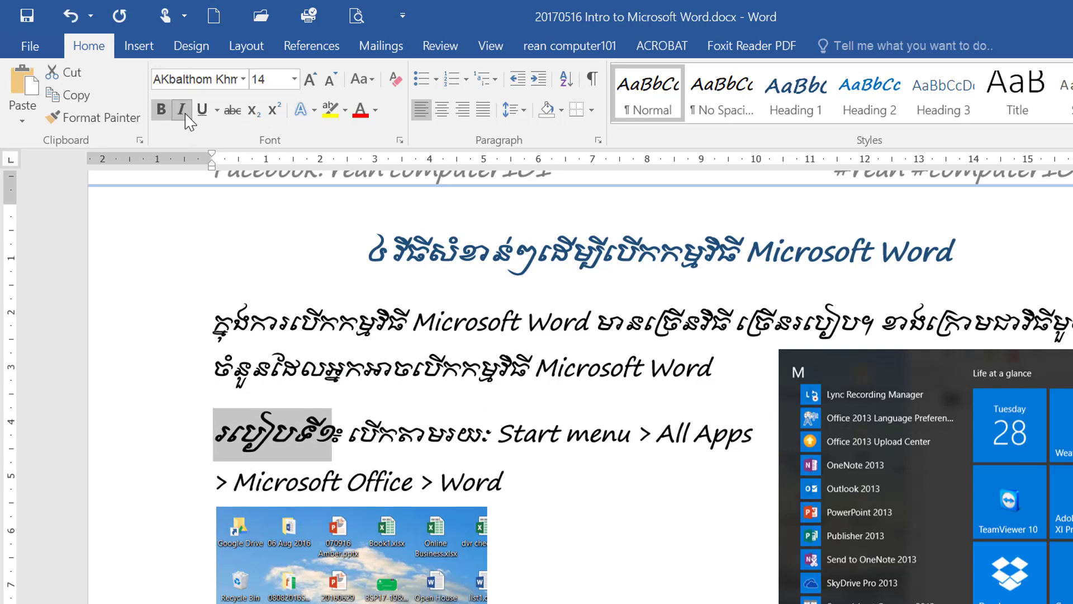
{"action": "left_click", "coordinate": [202, 110]}
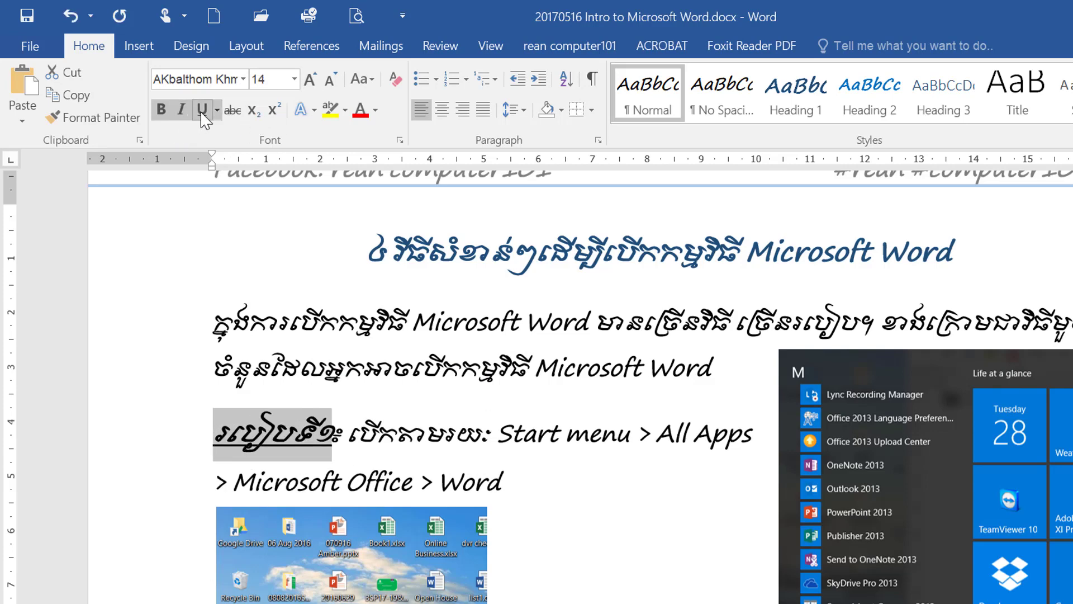
{"action": "left_click", "coordinate": [359, 111]}
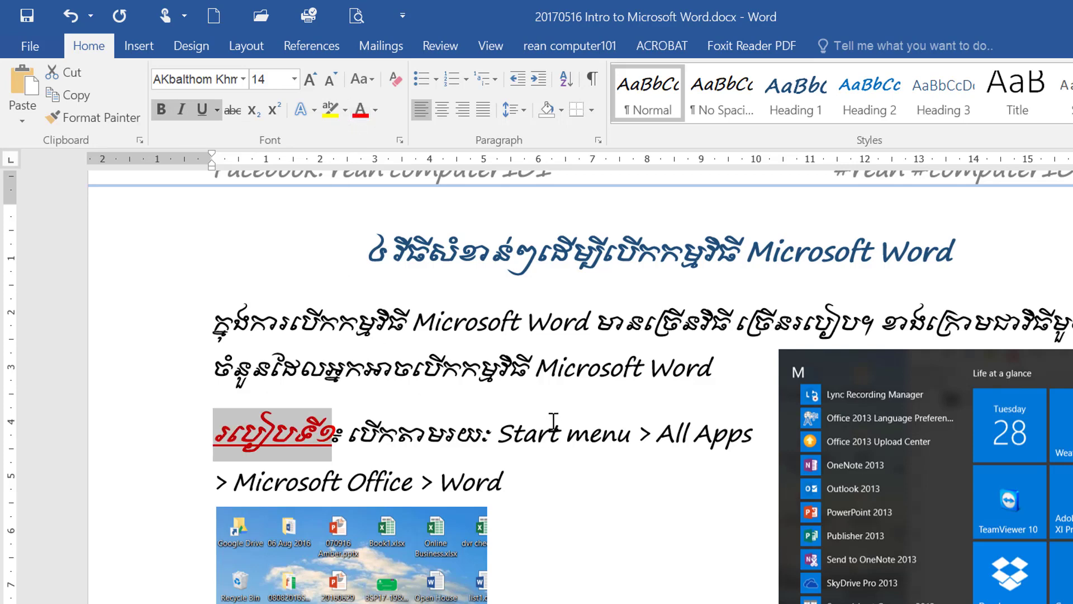
{"action": "left_click", "coordinate": [292, 435]}
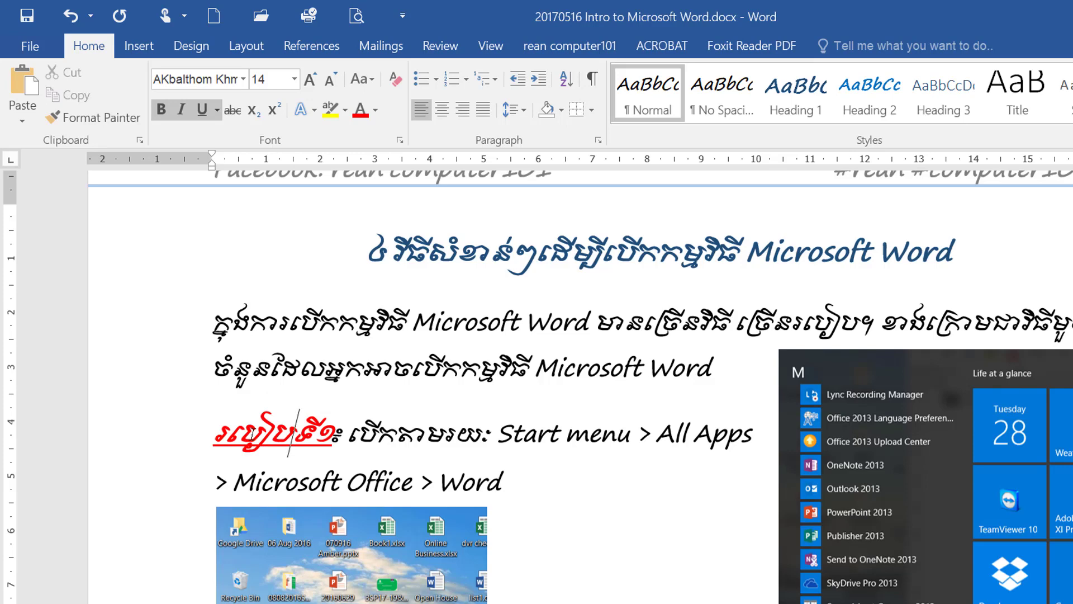
{"action": "left_click_drag", "start_coordinate": [217, 435], "coordinate": [332, 436]}
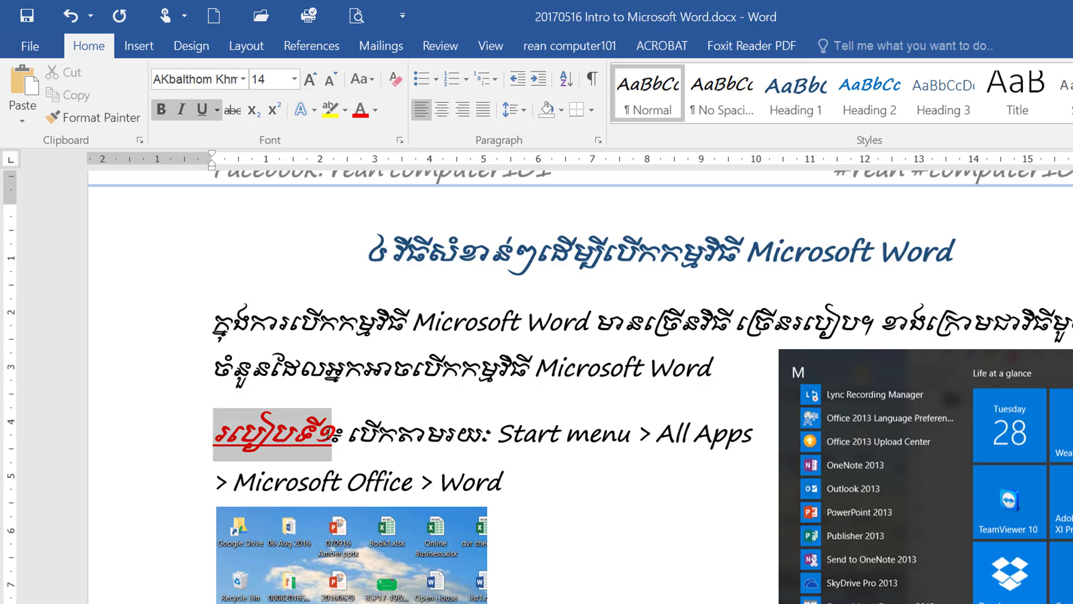
Use Format Painter to copy the red underlined style onto the second and third method labels
{"action": "left_click", "coordinate": [117, 128]}
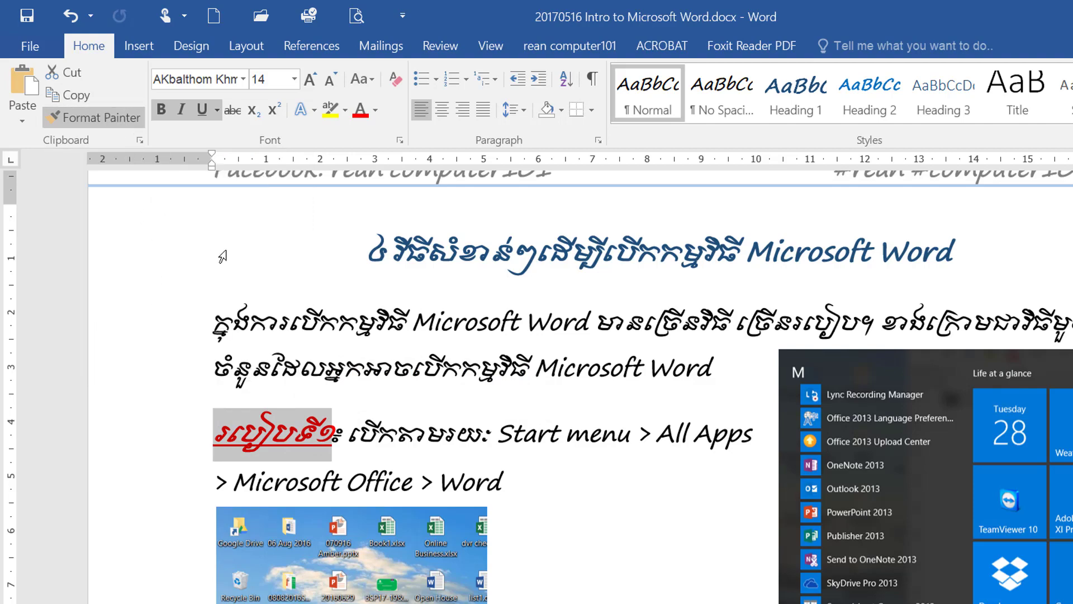
{"action": "scroll", "coordinate": [593, 467], "scroll_direction": "down", "scroll_amount": 5}
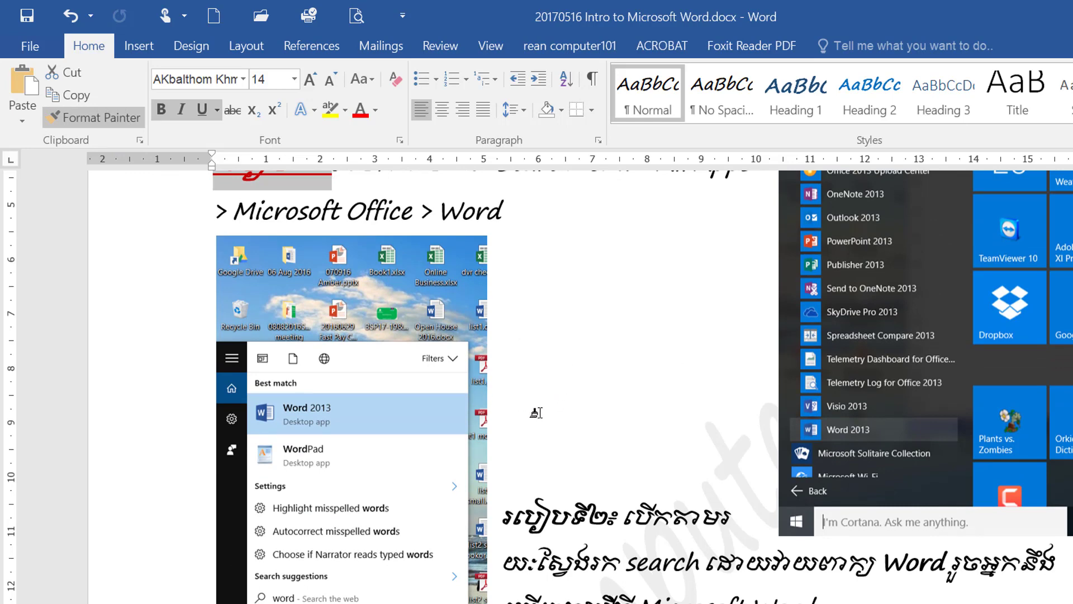
{"action": "left_click_drag", "start_coordinate": [503, 518], "coordinate": [612, 518]}
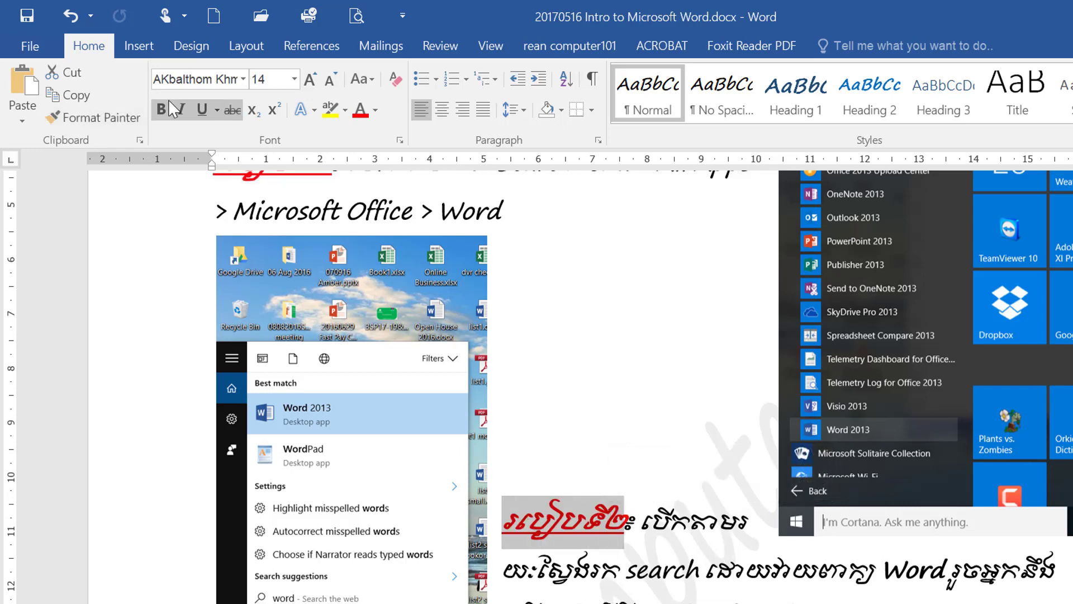
{"action": "left_click", "coordinate": [113, 119]}
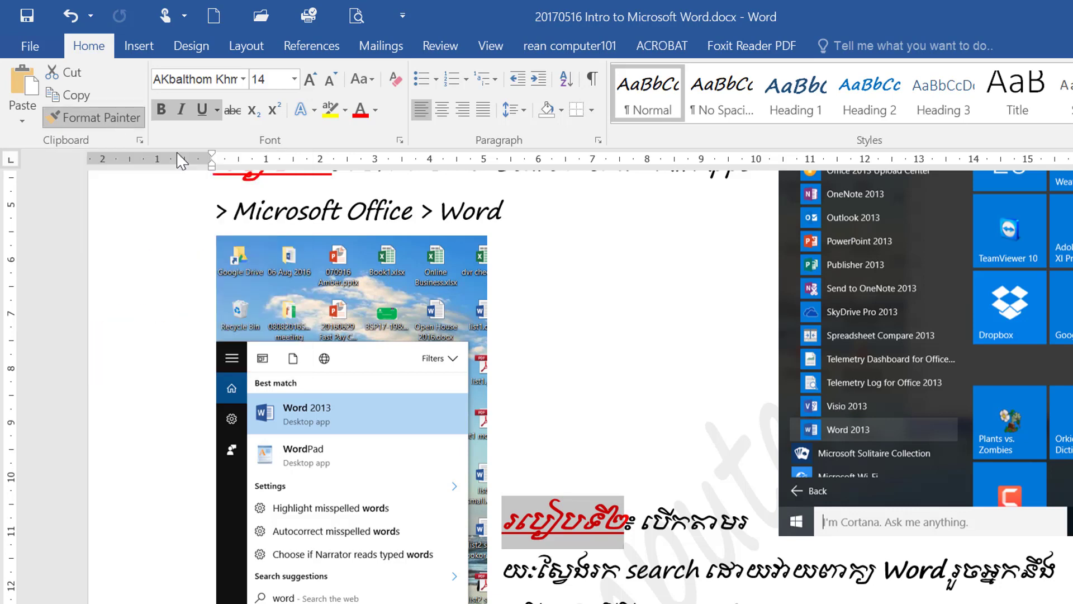
{"action": "scroll", "coordinate": [629, 536], "scroll_direction": "down", "scroll_amount": 2}
{"action": "scroll", "coordinate": [629, 537], "scroll_direction": "down", "scroll_amount": 5}
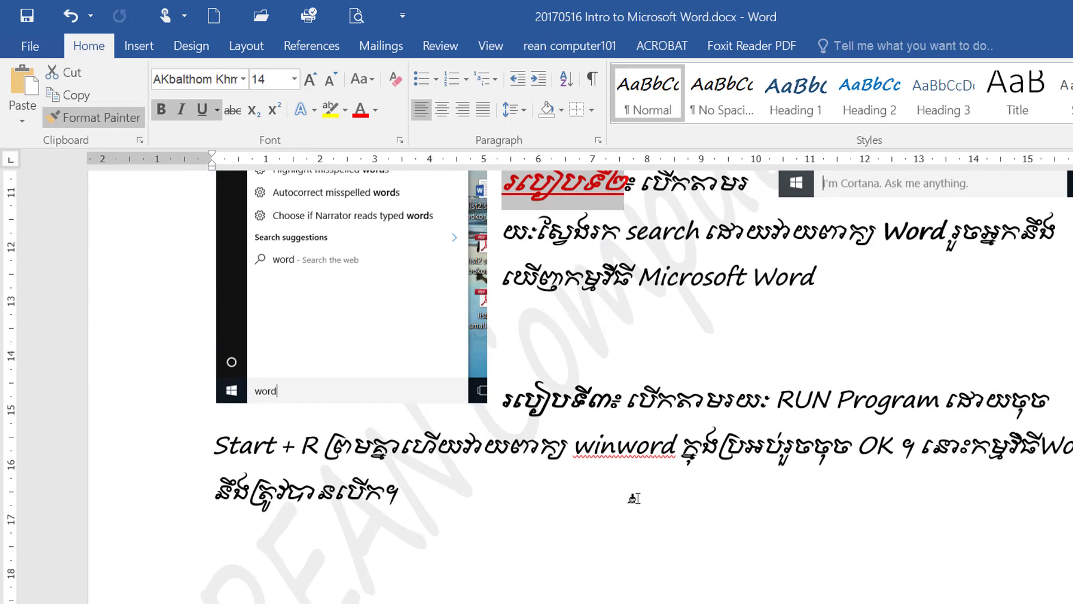
{"action": "left_click_drag", "start_coordinate": [502, 400], "coordinate": [604, 404]}
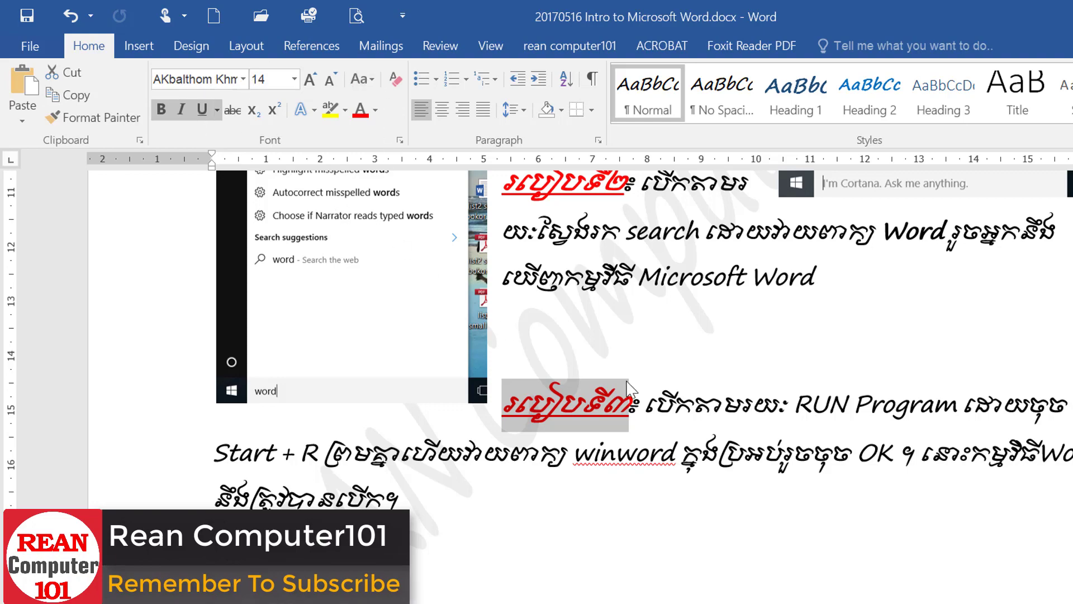
Scroll to the closing-Word page showing the Close button method heading and its screenshot
{"action": "scroll", "coordinate": [605, 389], "scroll_direction": "up", "scroll_amount": 4}
{"action": "scroll", "coordinate": [606, 389], "scroll_direction": "up", "scroll_amount": 2}
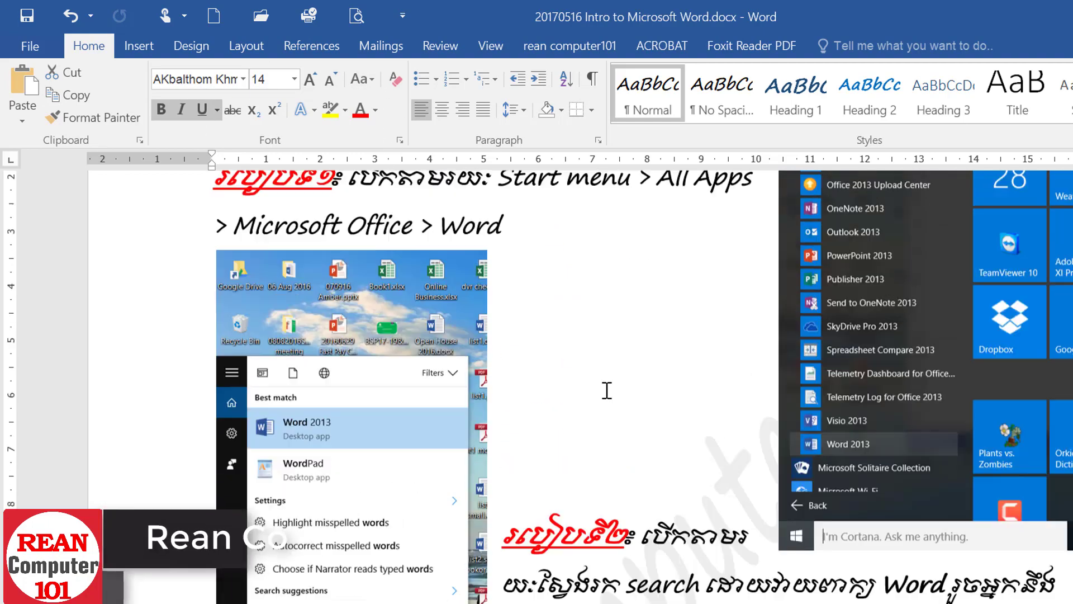
{"action": "scroll", "coordinate": [606, 389], "scroll_direction": "up", "scroll_amount": 3}
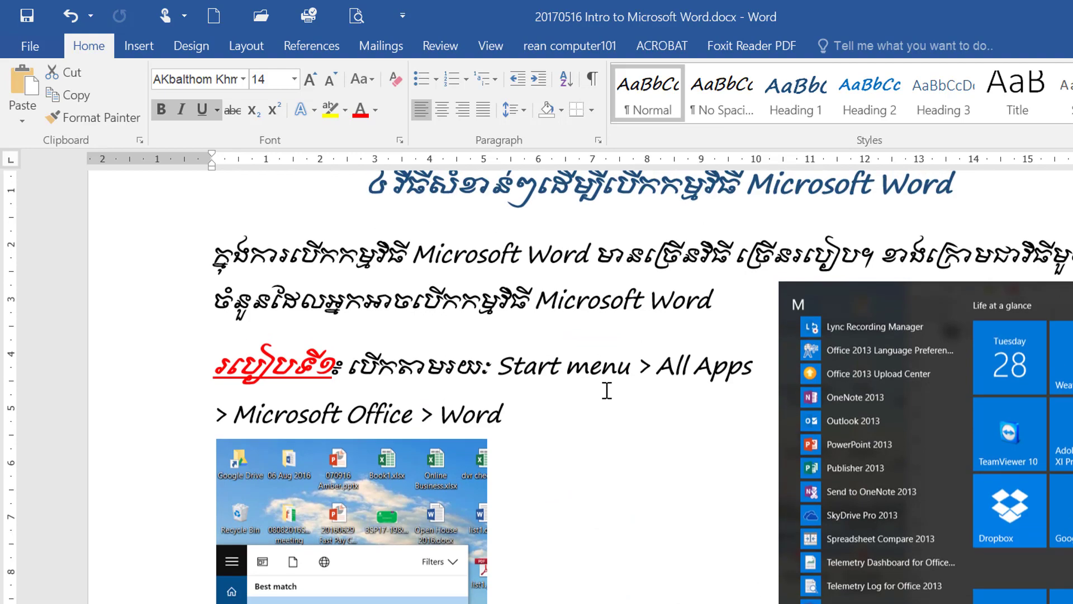
{"action": "scroll", "coordinate": [530, 310], "scroll_direction": "down", "scroll_amount": 10}
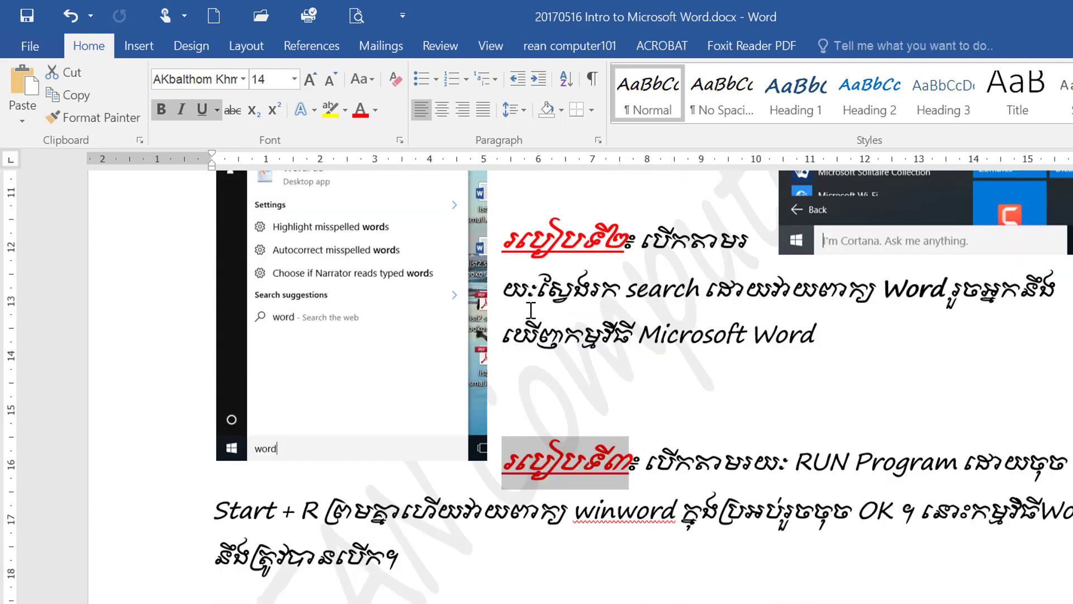
{"action": "scroll", "coordinate": [559, 335], "scroll_direction": "down", "scroll_amount": 5}
{"action": "scroll", "coordinate": [604, 369], "scroll_direction": "down", "scroll_amount": 5}
{"action": "scroll", "coordinate": [629, 397], "scroll_direction": "down", "scroll_amount": 5}
{"action": "scroll", "coordinate": [636, 413], "scroll_direction": "down", "scroll_amount": 5}
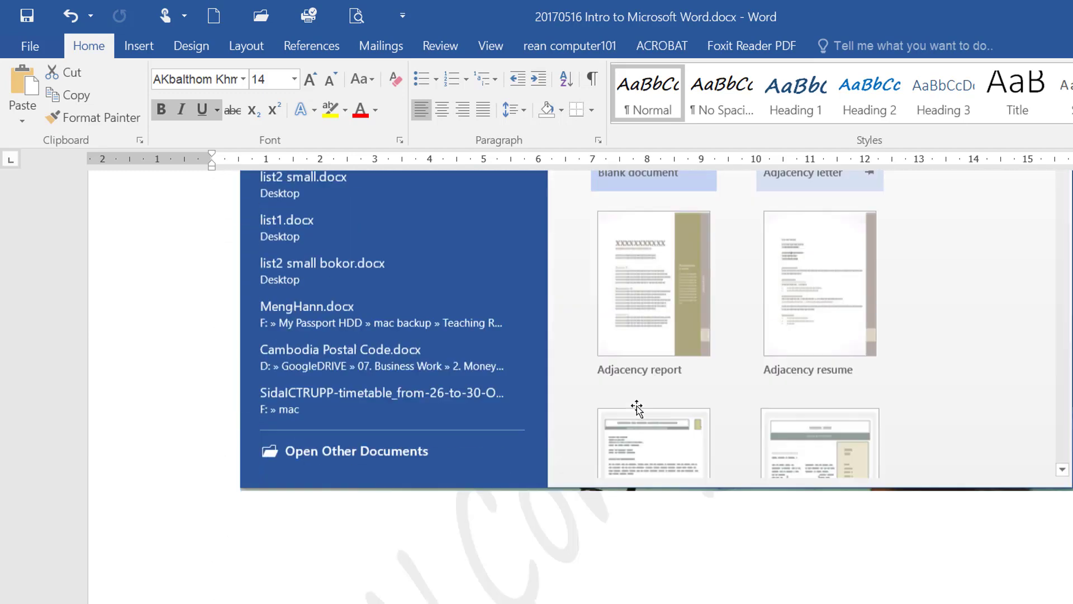
{"action": "scroll", "coordinate": [637, 408], "scroll_direction": "down", "scroll_amount": 3}
{"action": "scroll", "coordinate": [640, 417], "scroll_direction": "down", "scroll_amount": 3}
{"action": "scroll", "coordinate": [641, 416], "scroll_direction": "down", "scroll_amount": 1}
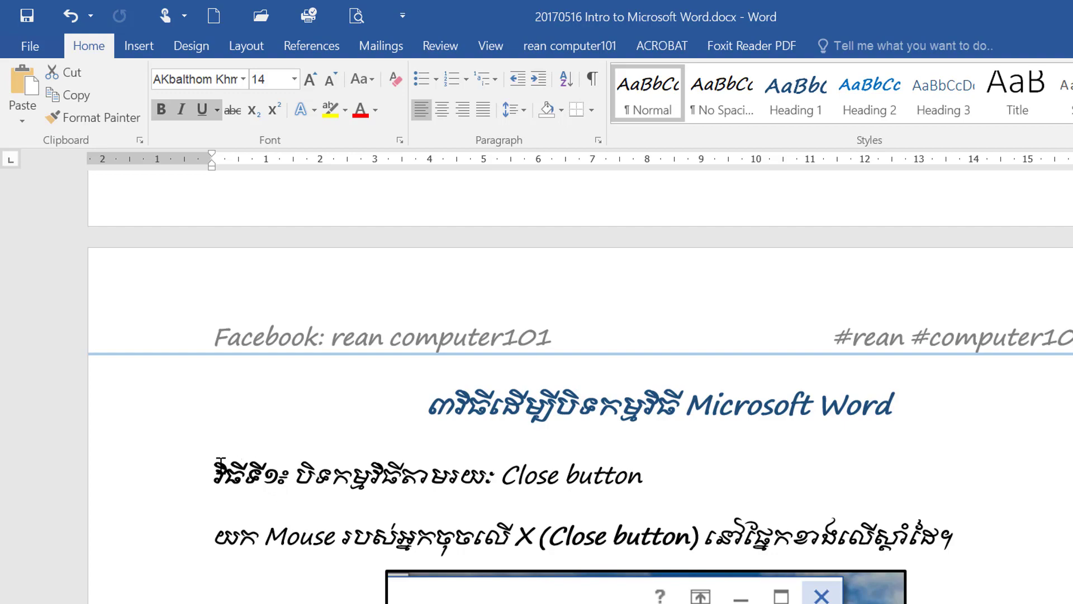
{"action": "scroll", "coordinate": [414, 399], "scroll_direction": "up", "scroll_amount": 3}
{"action": "scroll", "coordinate": [415, 385], "scroll_direction": "up", "scroll_amount": 10}
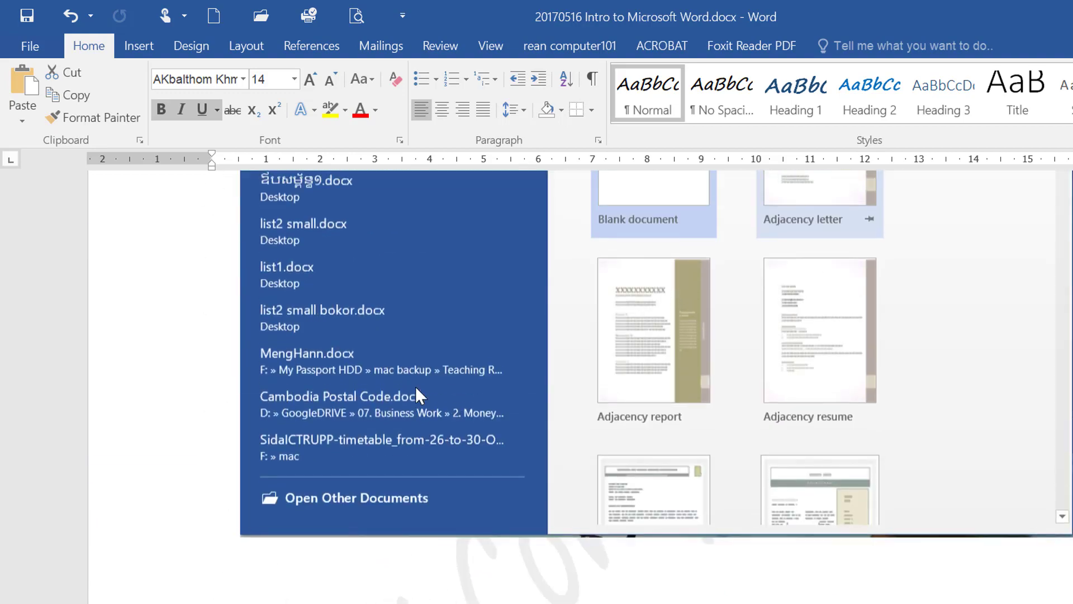
{"action": "scroll", "coordinate": [415, 387], "scroll_direction": "up", "scroll_amount": 3}
{"action": "scroll", "coordinate": [417, 393], "scroll_direction": "down", "scroll_amount": 3}
{"action": "scroll", "coordinate": [450, 402], "scroll_direction": "down", "scroll_amount": 10}
{"action": "scroll", "coordinate": [451, 402], "scroll_direction": "down", "scroll_amount": 5}
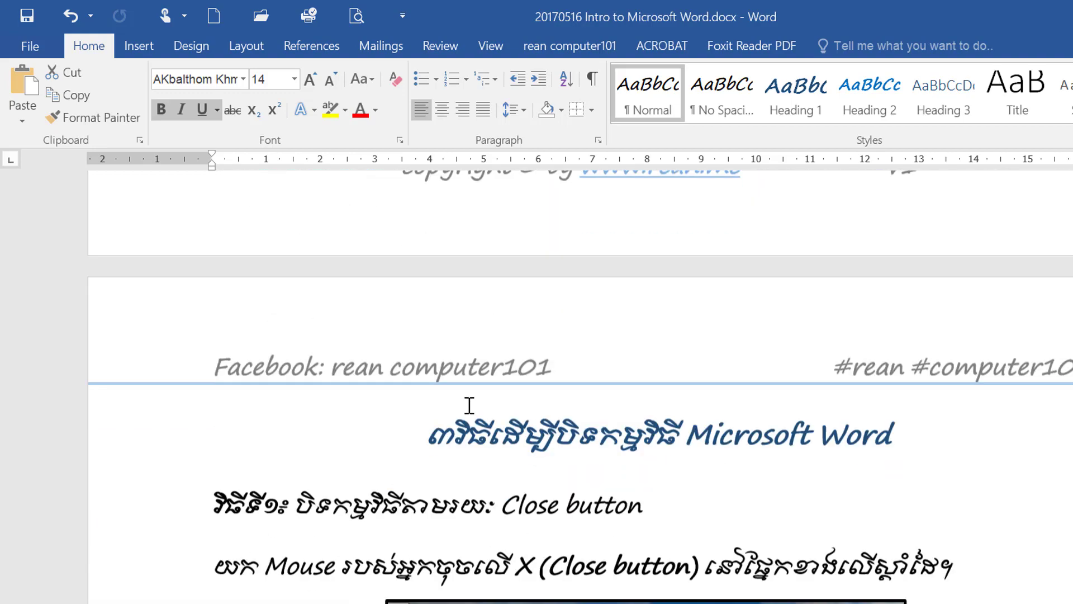
{"action": "scroll", "coordinate": [469, 408], "scroll_direction": "down", "scroll_amount": 1}
{"action": "scroll", "coordinate": [472, 402], "scroll_direction": "down", "scroll_amount": 3}
{"action": "scroll", "coordinate": [367, 354], "scroll_direction": "up", "scroll_amount": 5}
{"action": "scroll", "coordinate": [386, 343], "scroll_direction": "up", "scroll_amount": 5}
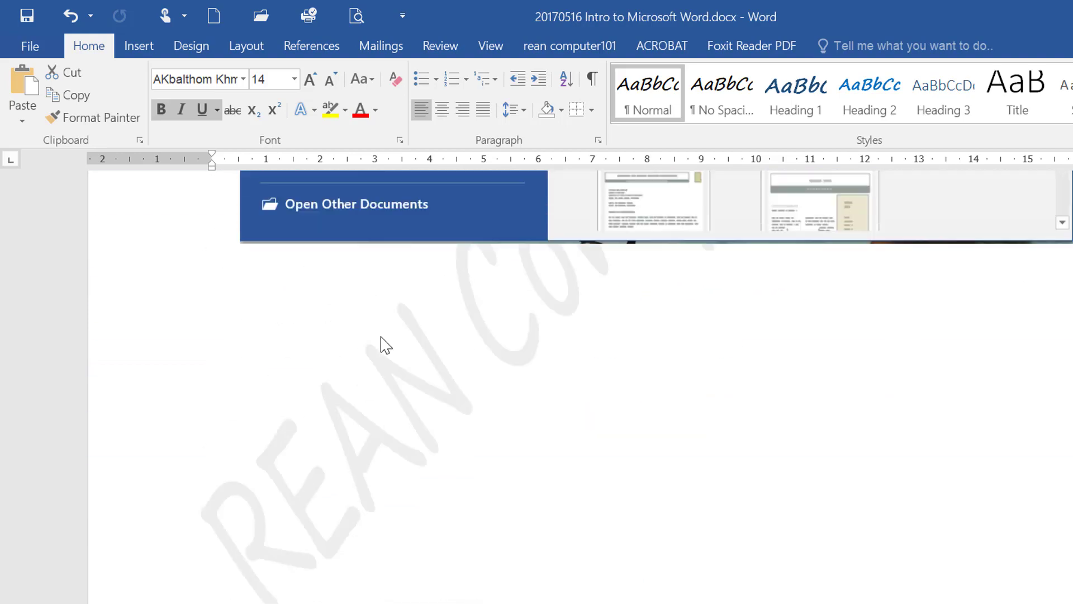
{"action": "scroll", "coordinate": [386, 344], "scroll_direction": "up", "scroll_amount": 3}
{"action": "scroll", "coordinate": [386, 344], "scroll_direction": "up", "scroll_amount": 3}
{"action": "scroll", "coordinate": [385, 344], "scroll_direction": "down", "scroll_amount": 1}
{"action": "scroll", "coordinate": [387, 342], "scroll_direction": "down", "scroll_amount": 5}
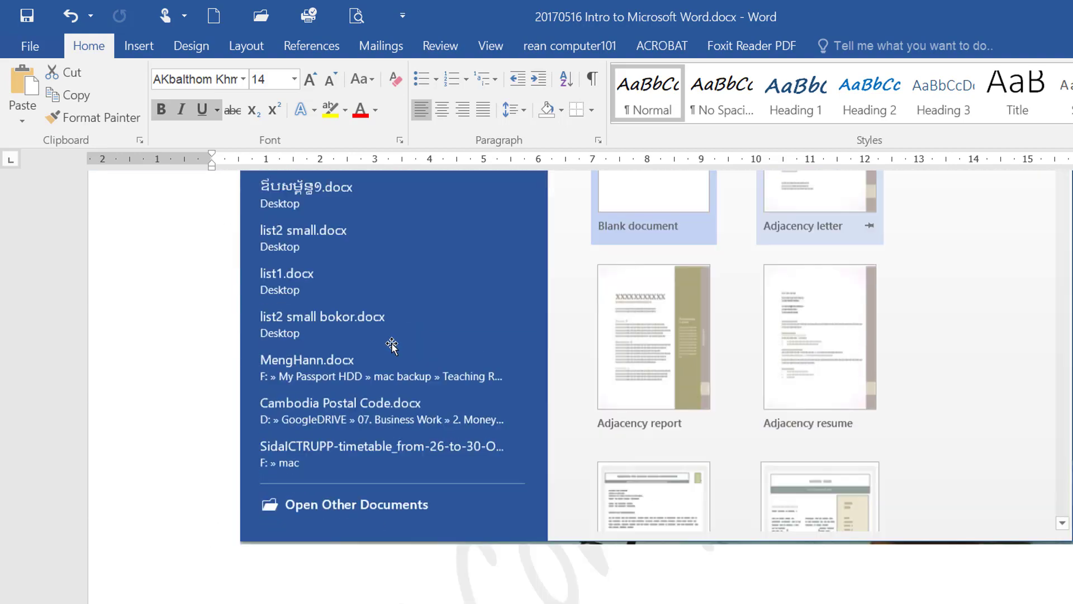
{"action": "scroll", "coordinate": [388, 341], "scroll_direction": "down", "scroll_amount": 5}
{"action": "scroll", "coordinate": [388, 341], "scroll_direction": "down", "scroll_amount": 3}
{"action": "scroll", "coordinate": [386, 335], "scroll_direction": "down", "scroll_amount": 1}
{"action": "scroll", "coordinate": [386, 329], "scroll_direction": "down", "scroll_amount": 1}
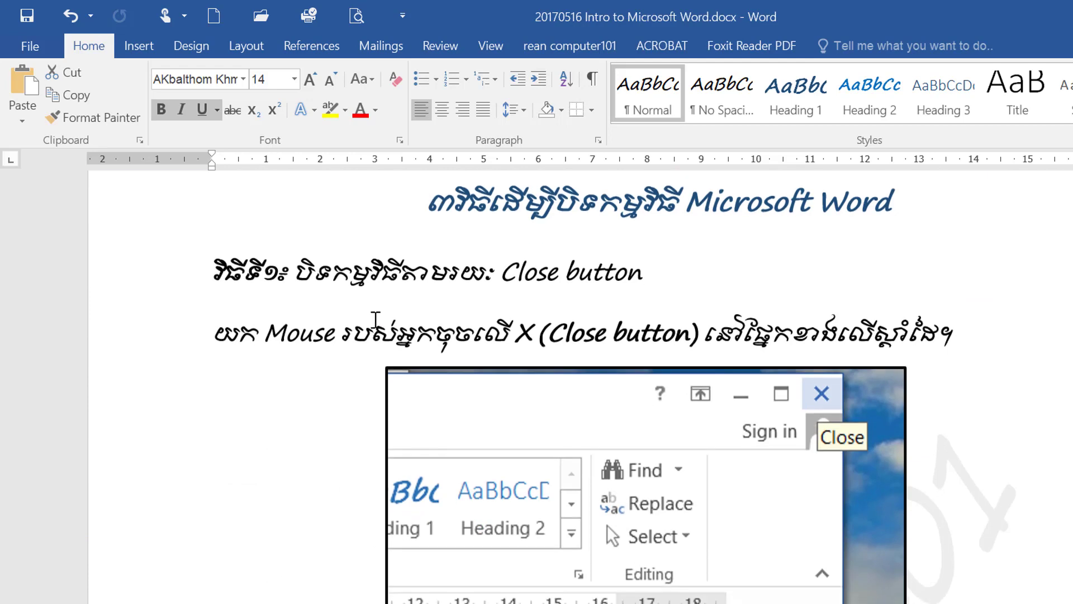
Make the Close button heading label blue, Khmer OS Metalchrieng, 14 pt and non-italic
{"action": "left_click_drag", "start_coordinate": [214, 277], "coordinate": [278, 277]}
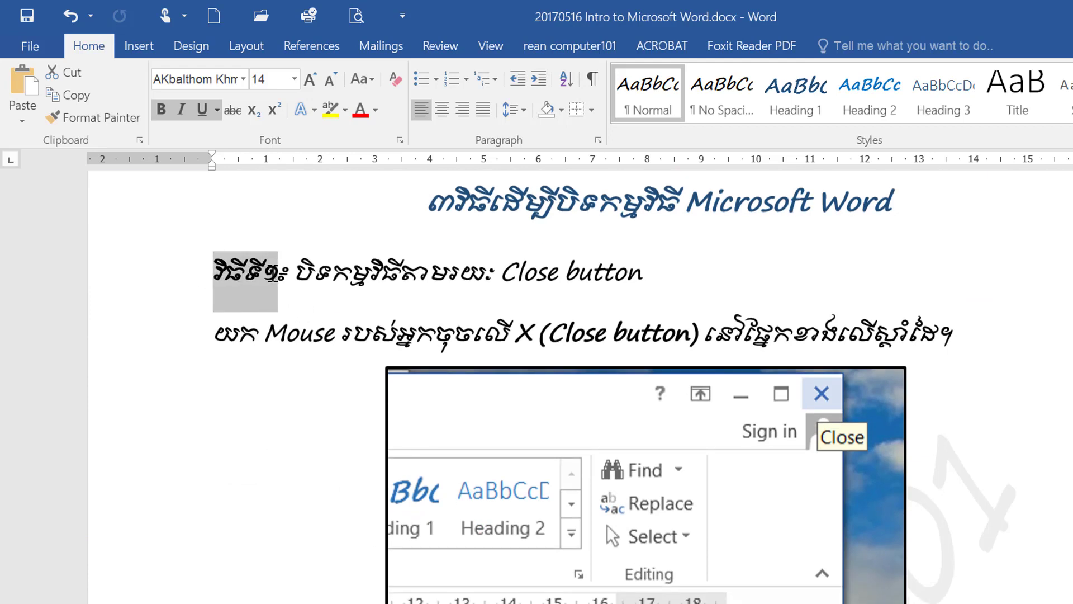
{"action": "left_click", "coordinate": [375, 111]}
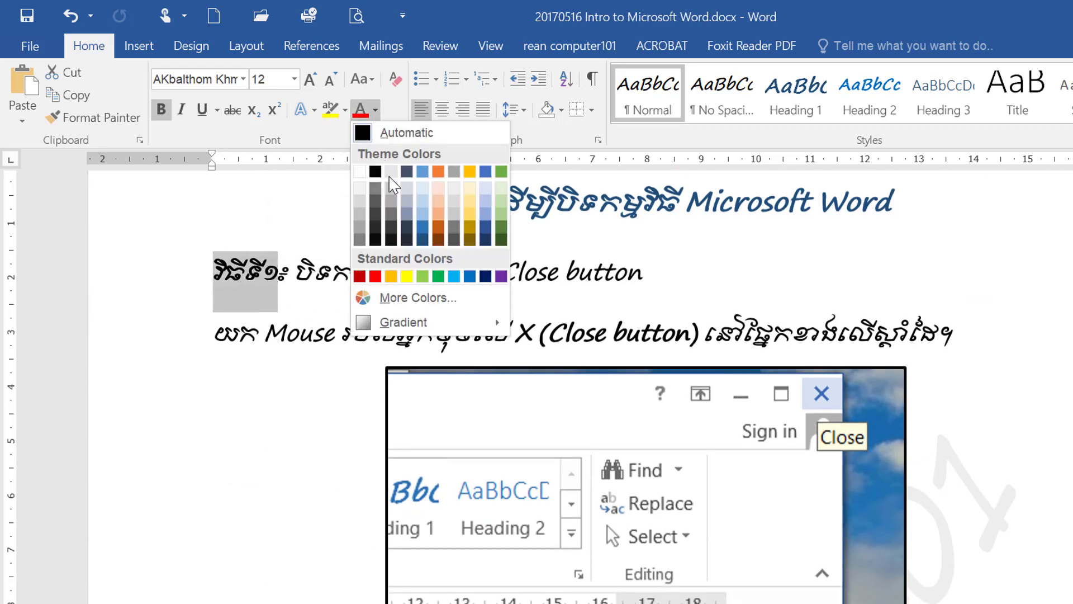
{"action": "left_click", "coordinate": [468, 276]}
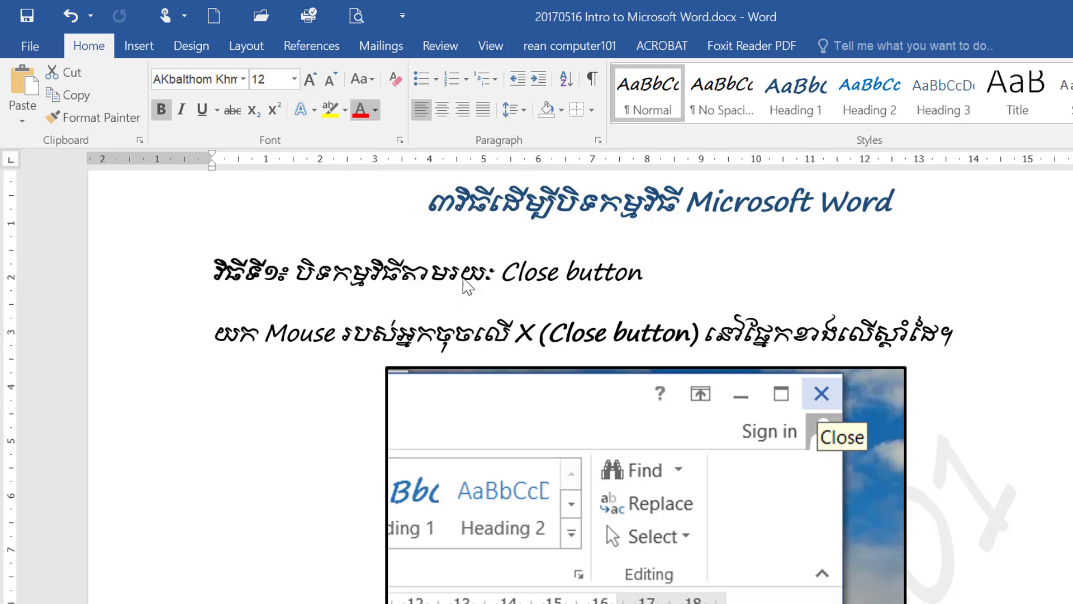
{"action": "left_click", "coordinate": [243, 79]}
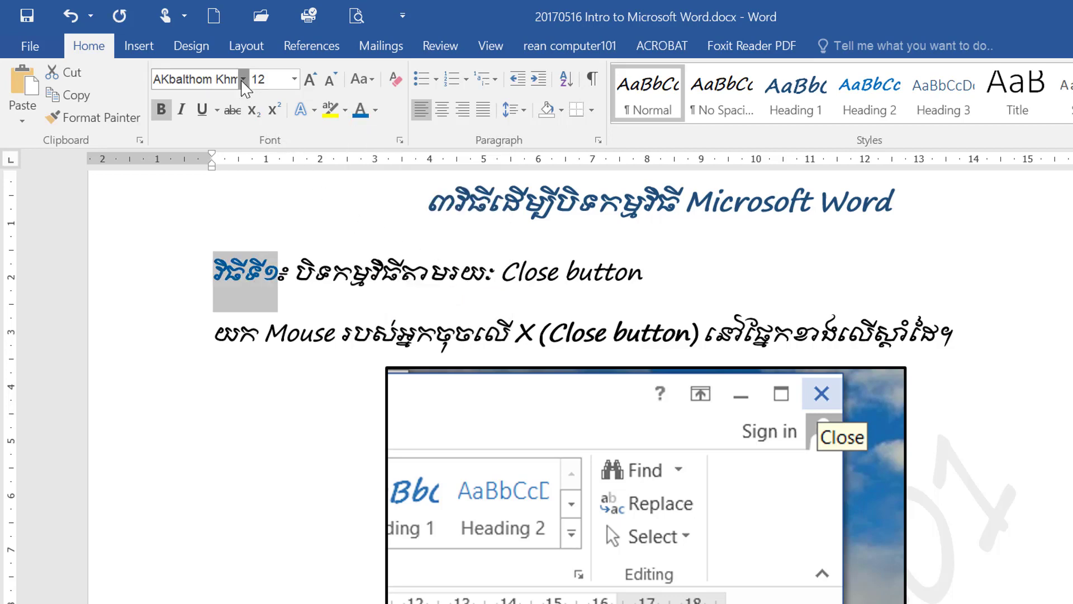
{"action": "scroll", "coordinate": [327, 339], "scroll_direction": "down", "scroll_amount": 3}
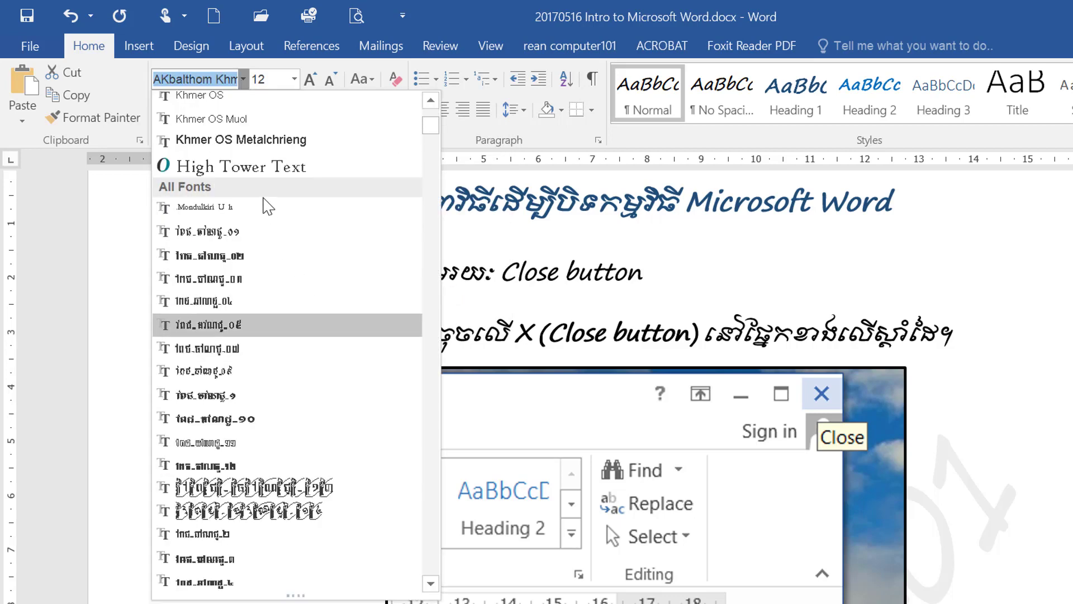
{"action": "left_click", "coordinate": [277, 141]}
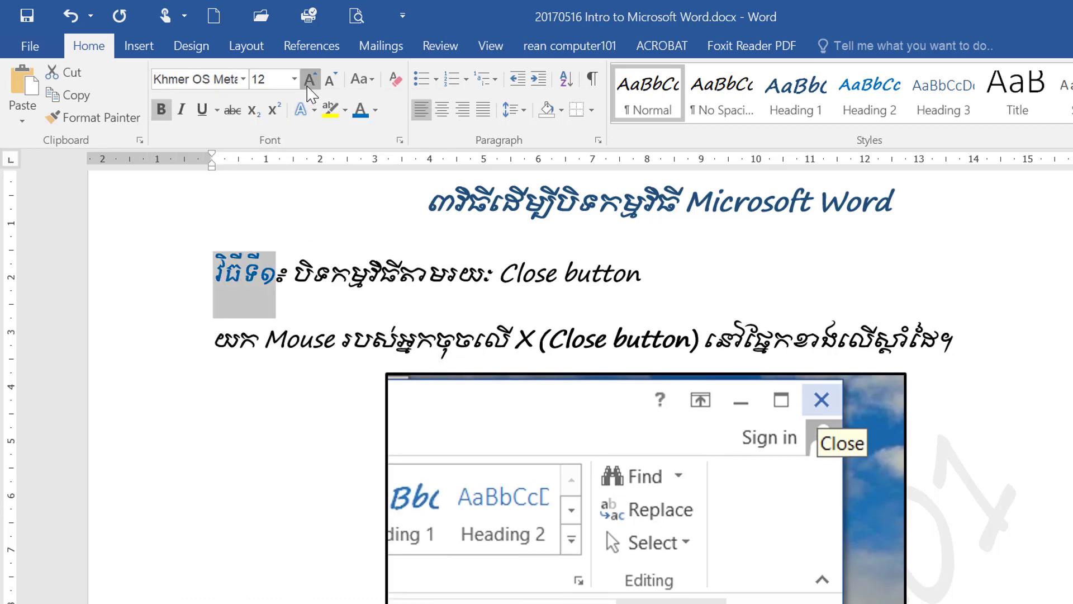
{"action": "left_click", "coordinate": [311, 80]}
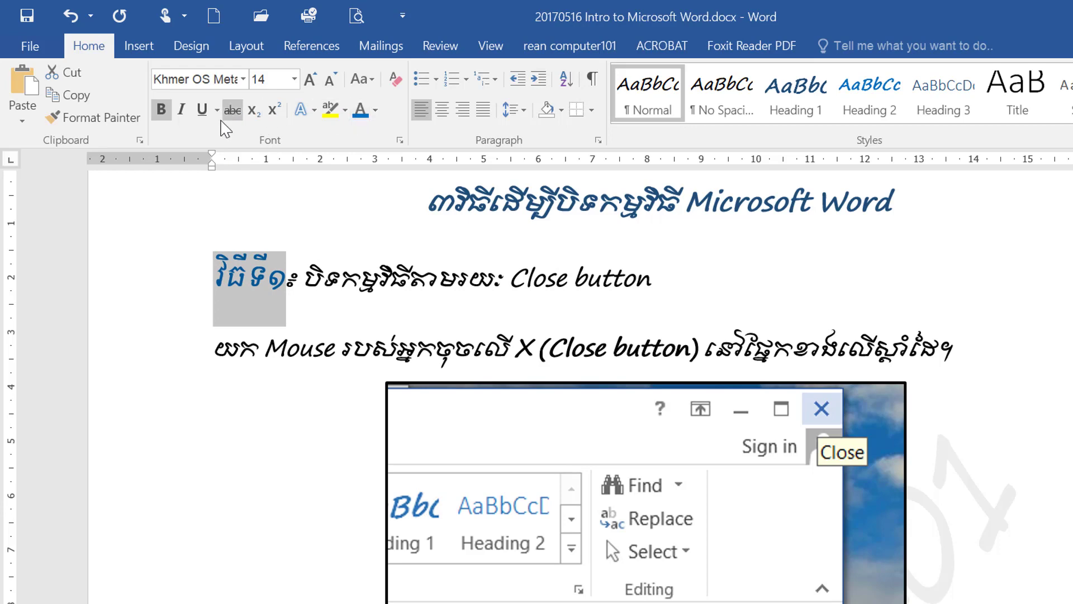
{"action": "left_click", "coordinate": [182, 115]}
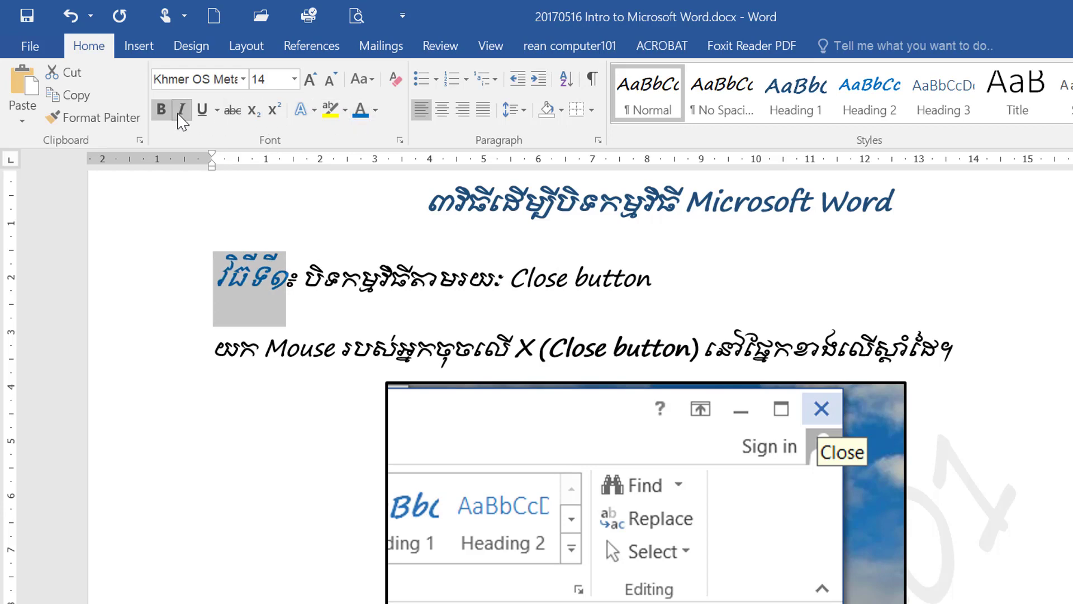
{"action": "left_click", "coordinate": [182, 114]}
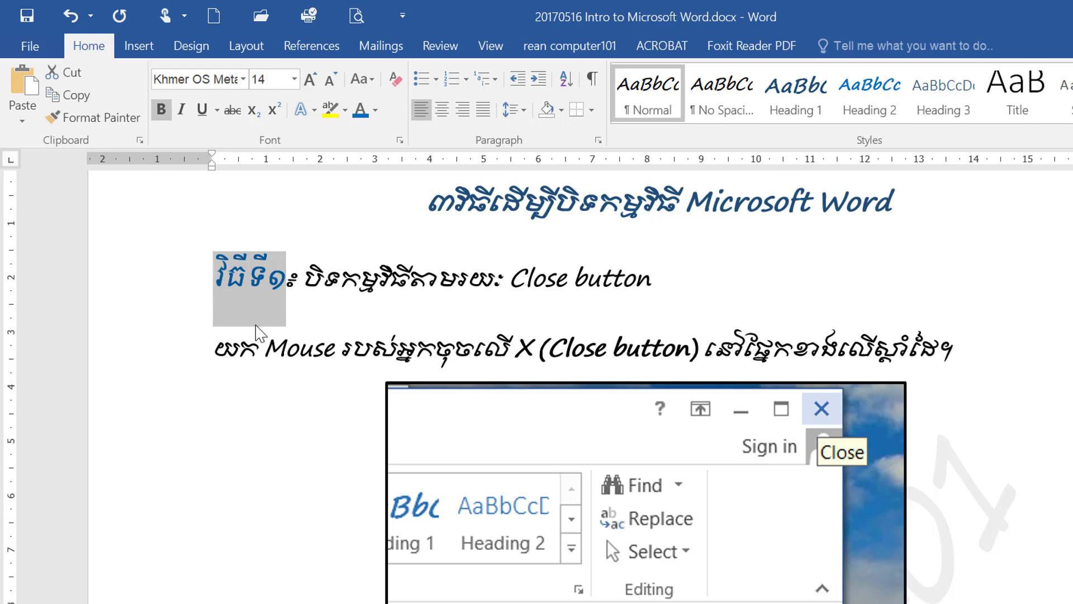
{"action": "left_click", "coordinate": [244, 279]}
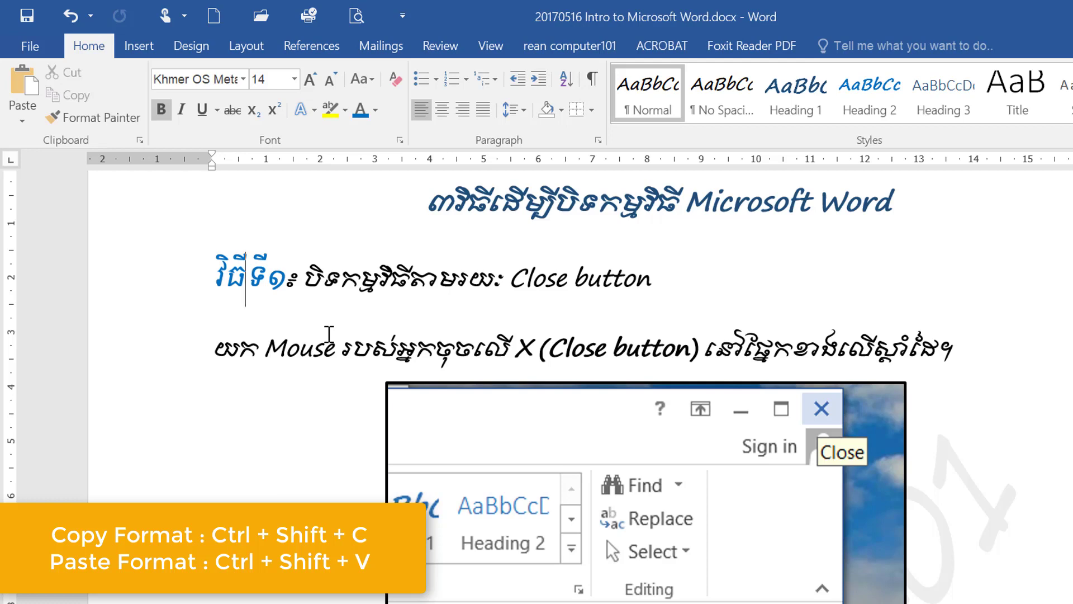
Apply the copied blue Khmer OS Metalchrieng 14 style to the Menu and Shortcut method labels
{"action": "scroll", "coordinate": [329, 334], "scroll_direction": "down", "scroll_amount": 3}
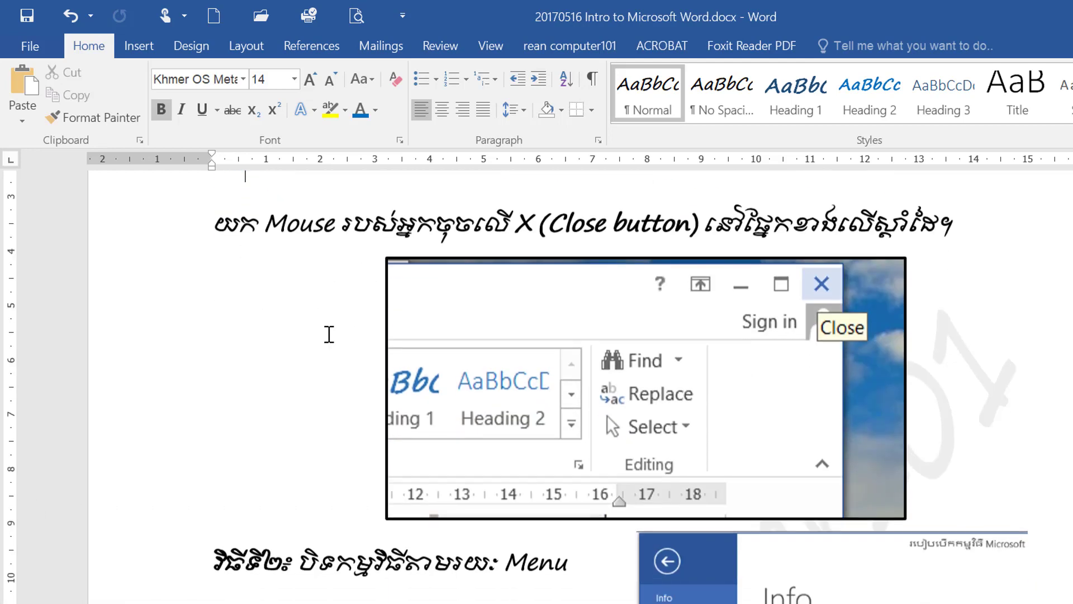
{"action": "scroll", "coordinate": [330, 334], "scroll_direction": "down", "scroll_amount": 3}
{"action": "left_click", "coordinate": [240, 417]}
{"action": "left_click_drag", "start_coordinate": [241, 417], "coordinate": [261, 416]}
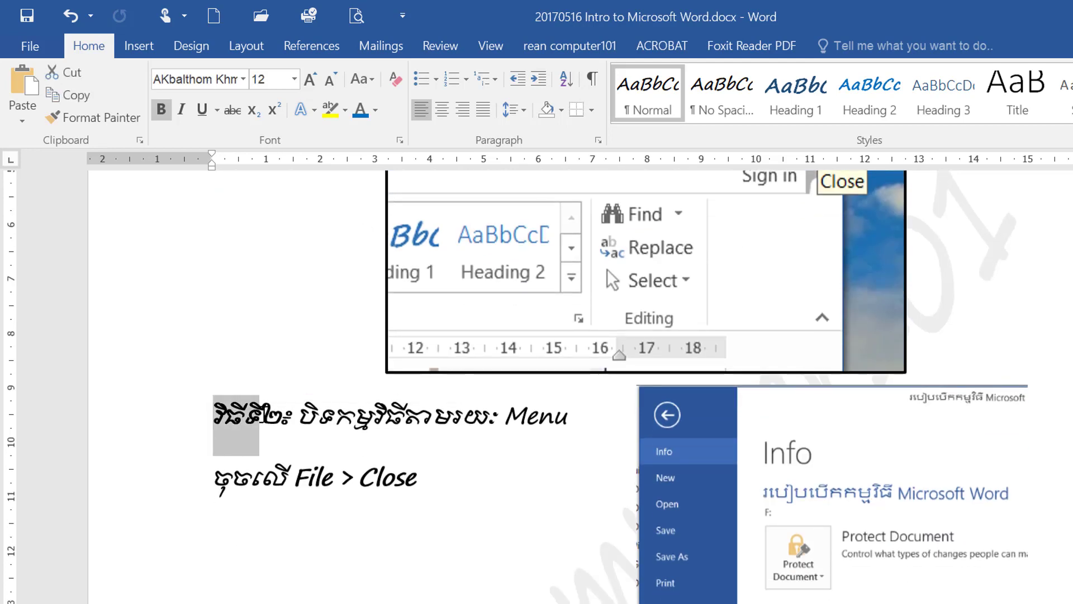
{"action": "left_click_drag", "start_coordinate": [208, 414], "coordinate": [281, 417]}
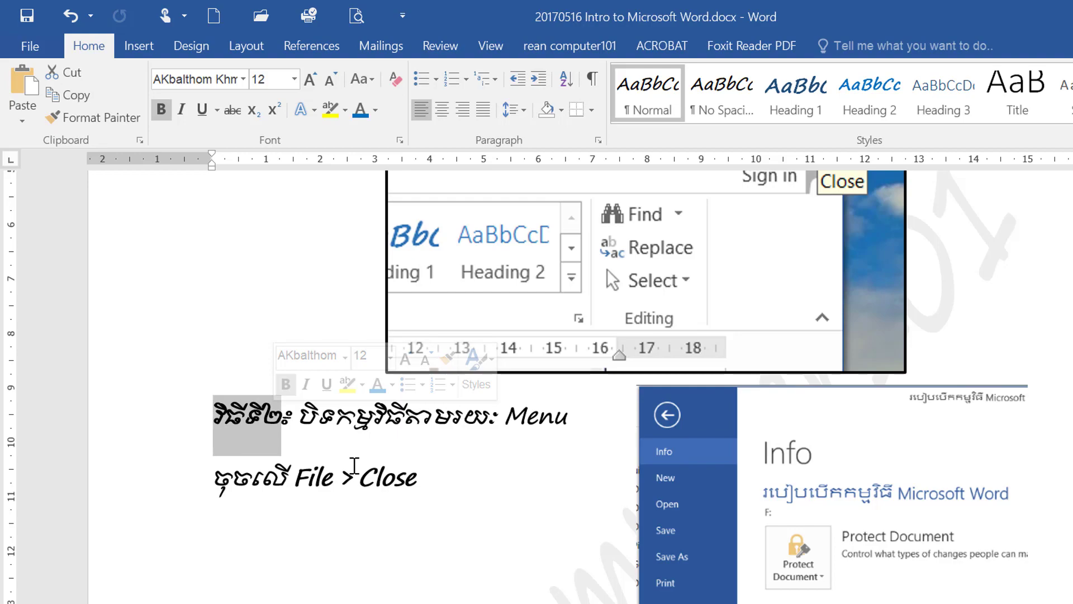
{"action": "key", "text": "ctrl+z"}
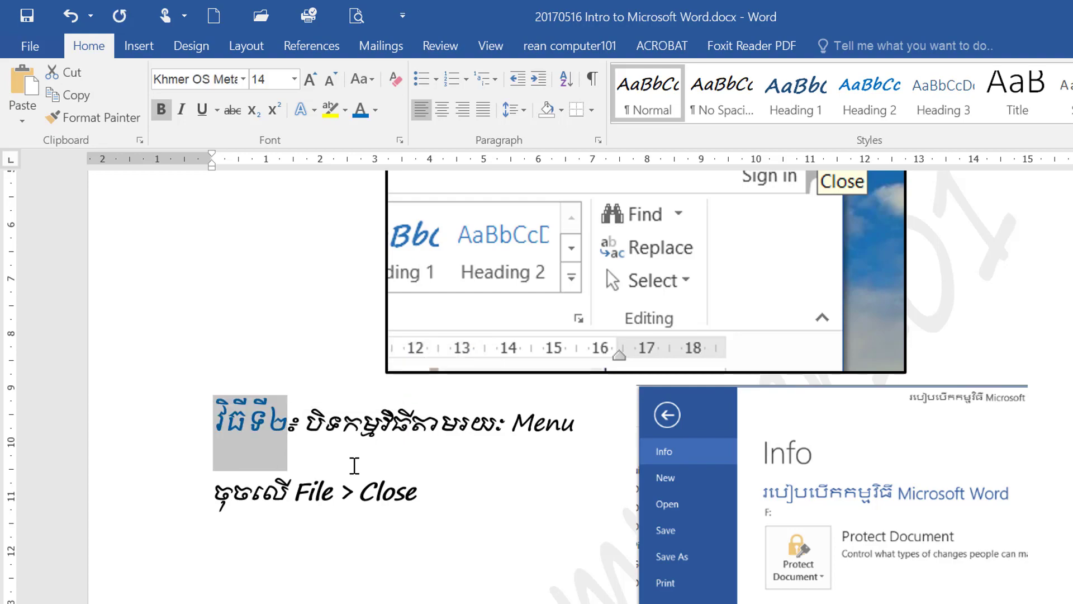
{"action": "scroll", "coordinate": [369, 456], "scroll_direction": "down", "scroll_amount": 5}
{"action": "scroll", "coordinate": [378, 451], "scroll_direction": "down", "scroll_amount": 3}
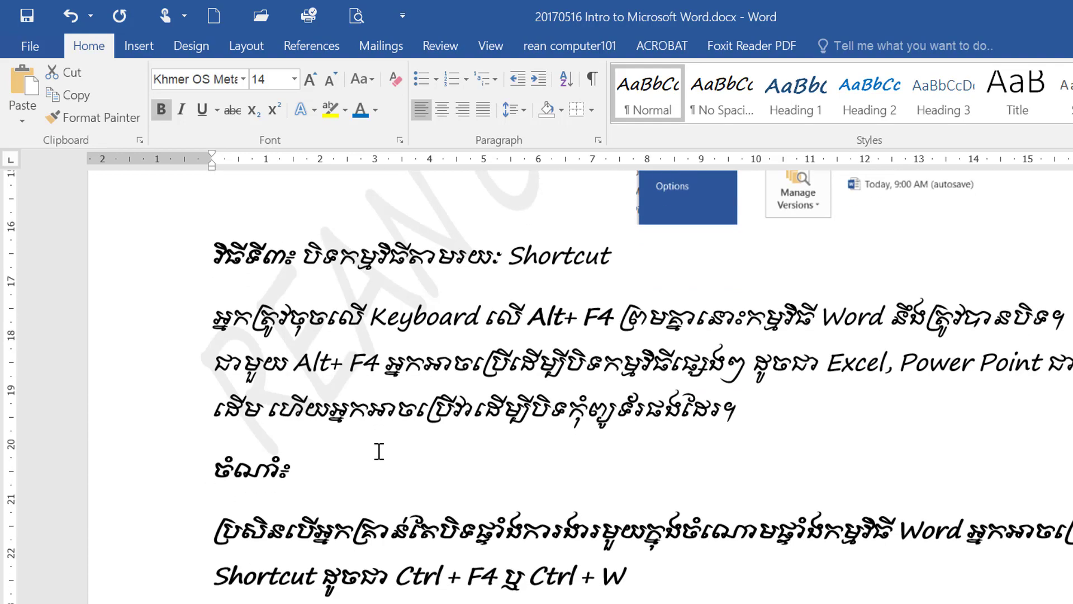
{"action": "left_click_drag", "start_coordinate": [214, 251], "coordinate": [289, 256]}
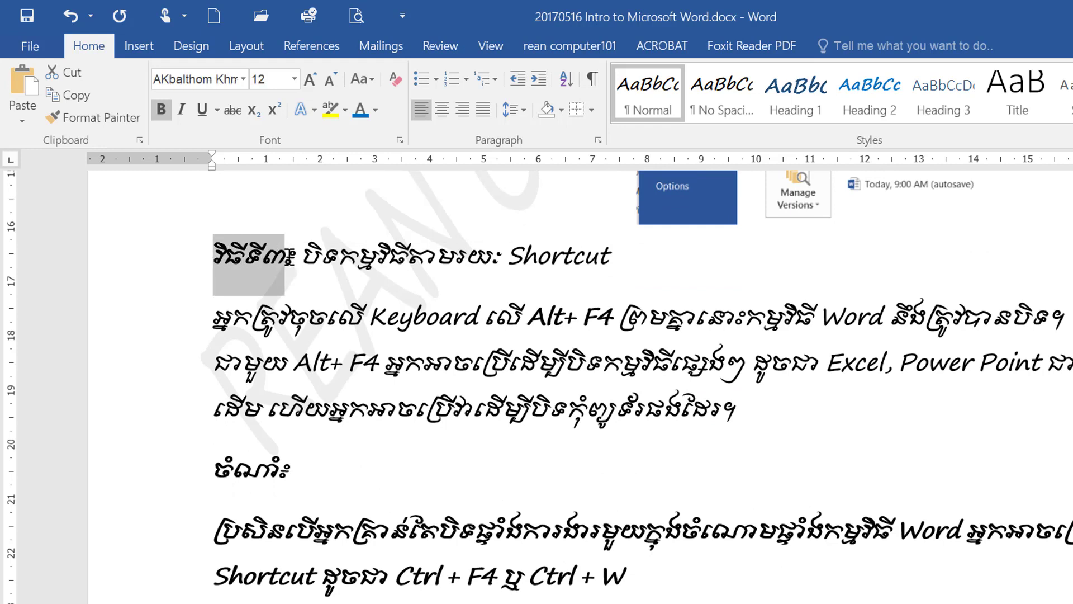
{"action": "key", "text": "ctrl+alt+1"}
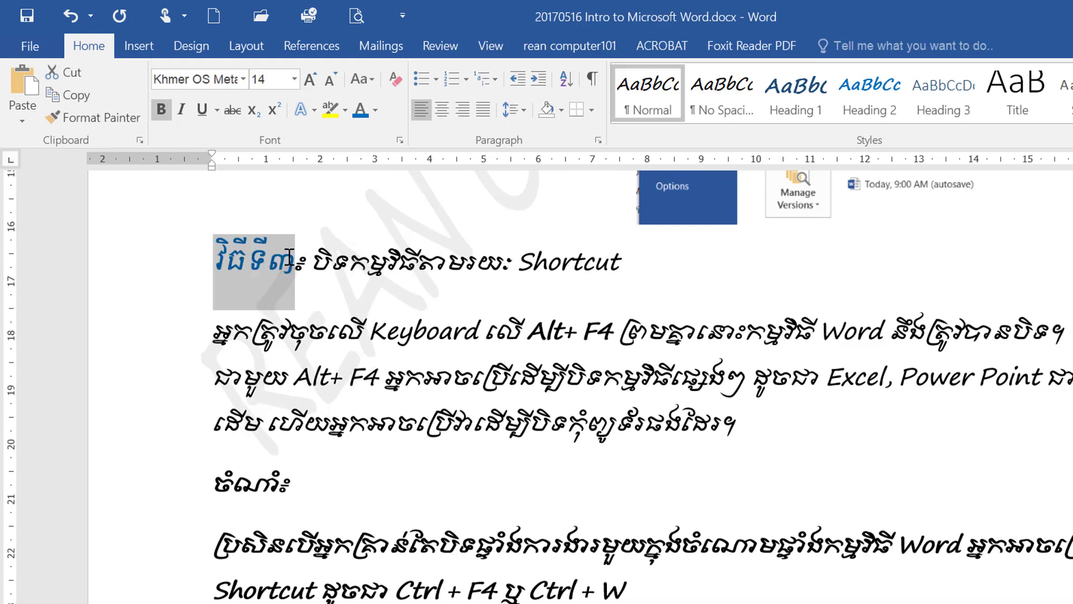
Scroll to the first bullet and apply the copied blue bold formatting to 'Title Bar'
{"action": "scroll", "coordinate": [305, 434], "scroll_direction": "down", "scroll_amount": 2}
{"action": "scroll", "coordinate": [306, 434], "scroll_direction": "down", "scroll_amount": 2}
{"action": "scroll", "coordinate": [308, 435], "scroll_direction": "down", "scroll_amount": 3}
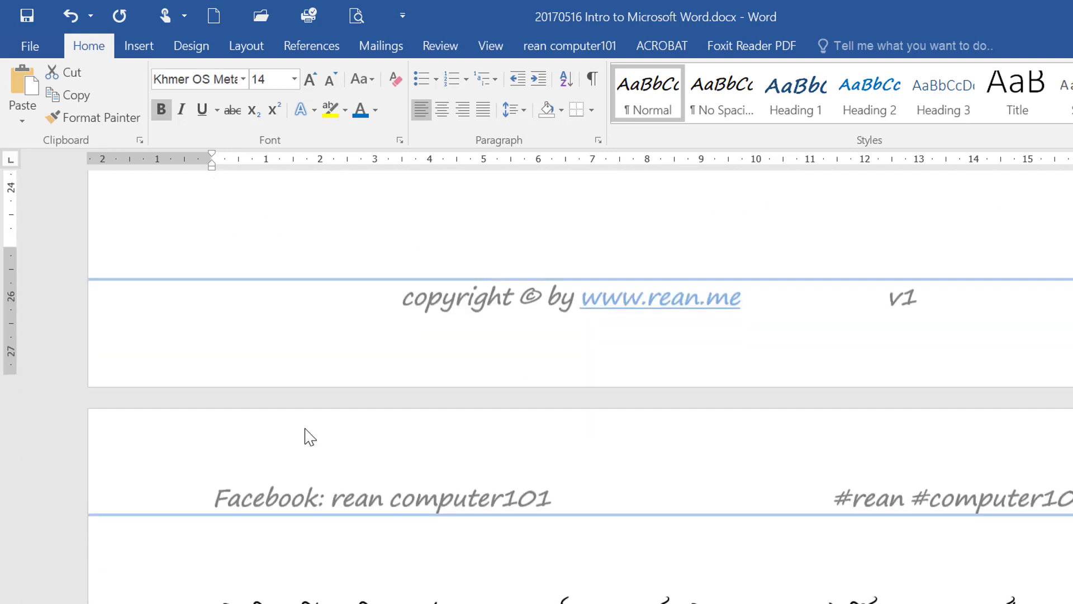
{"action": "scroll", "coordinate": [310, 436], "scroll_direction": "down", "scroll_amount": 3}
{"action": "scroll", "coordinate": [308, 431], "scroll_direction": "down", "scroll_amount": 1}
{"action": "scroll", "coordinate": [307, 425], "scroll_direction": "down", "scroll_amount": 4}
{"action": "scroll", "coordinate": [308, 419], "scroll_direction": "down", "scroll_amount": 3}
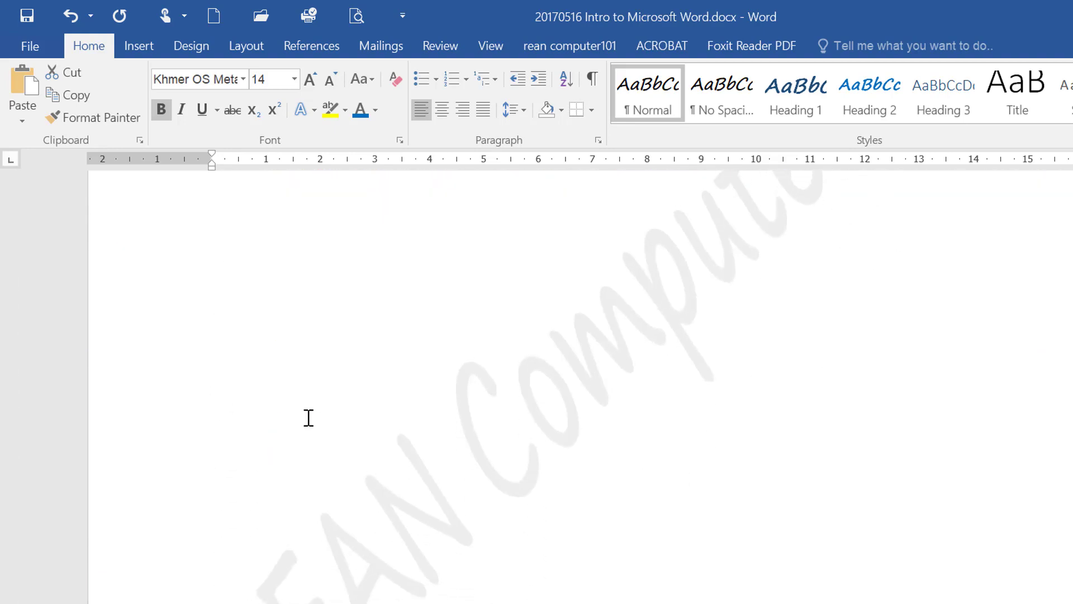
{"action": "scroll", "coordinate": [308, 422], "scroll_direction": "down", "scroll_amount": 5}
{"action": "scroll", "coordinate": [307, 425], "scroll_direction": "down", "scroll_amount": 5}
{"action": "scroll", "coordinate": [307, 425], "scroll_direction": "down", "scroll_amount": 5}
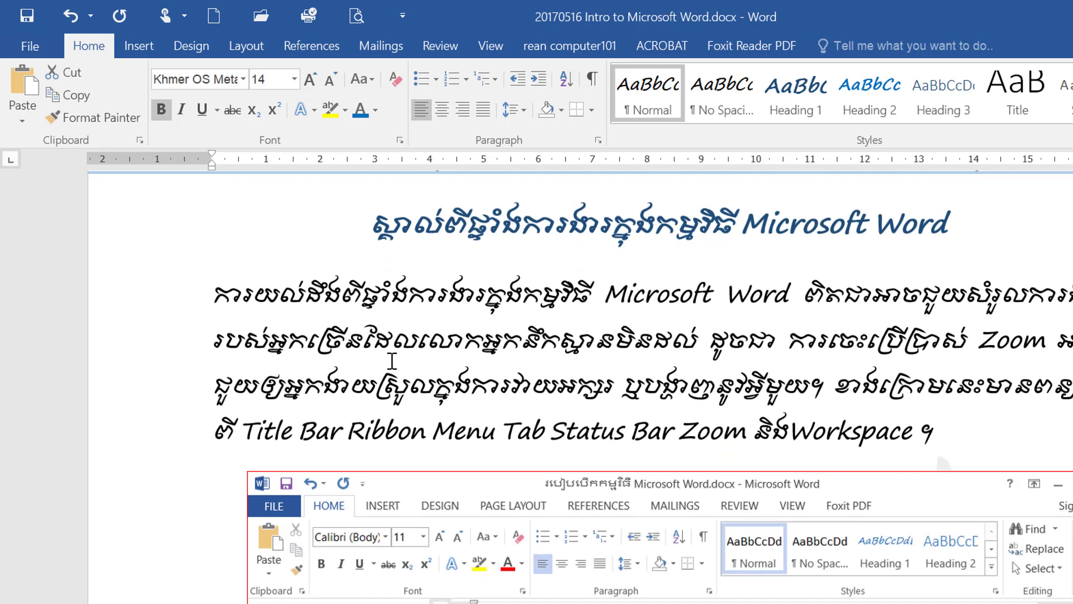
{"action": "scroll", "coordinate": [534, 280], "scroll_direction": "down", "scroll_amount": 3}
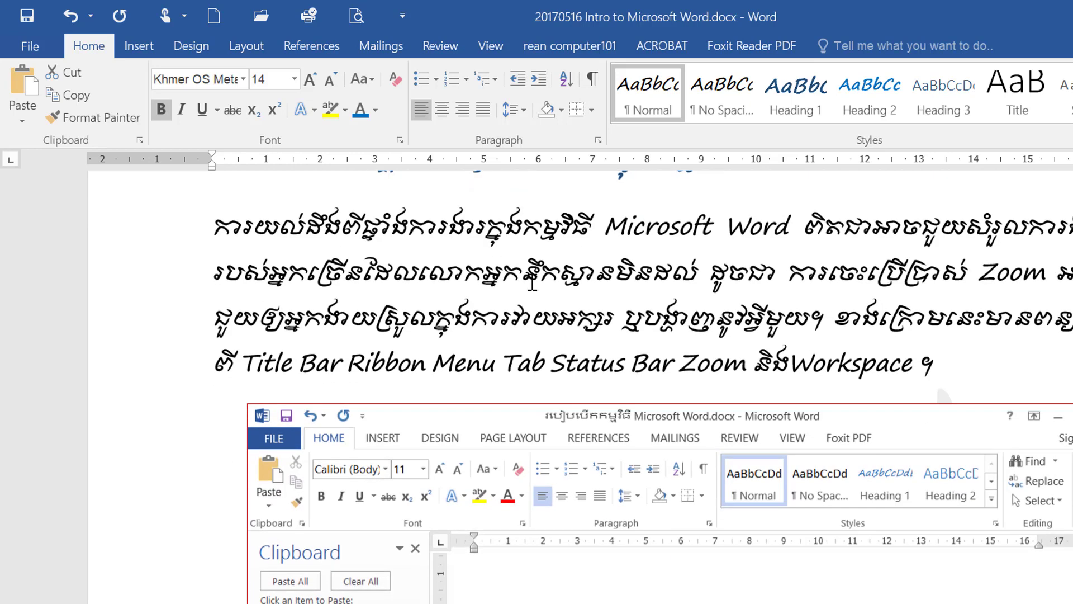
{"action": "scroll", "coordinate": [551, 318], "scroll_direction": "down", "scroll_amount": 5}
{"action": "scroll", "coordinate": [551, 318], "scroll_direction": "down", "scroll_amount": 1}
{"action": "scroll", "coordinate": [551, 318], "scroll_direction": "down", "scroll_amount": 5}
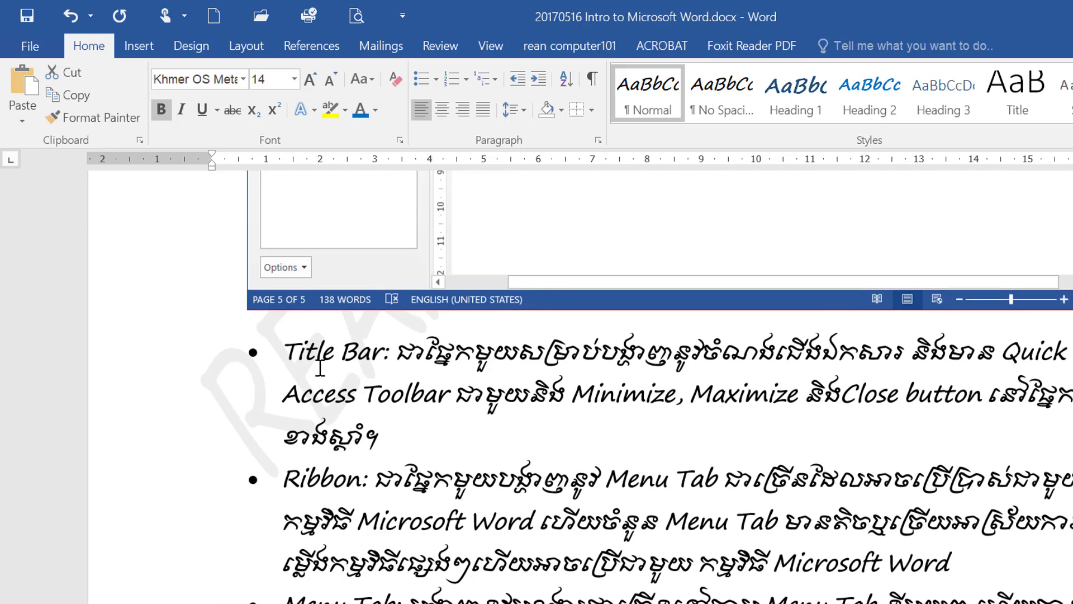
{"action": "left_click_drag", "start_coordinate": [283, 356], "coordinate": [381, 358]}
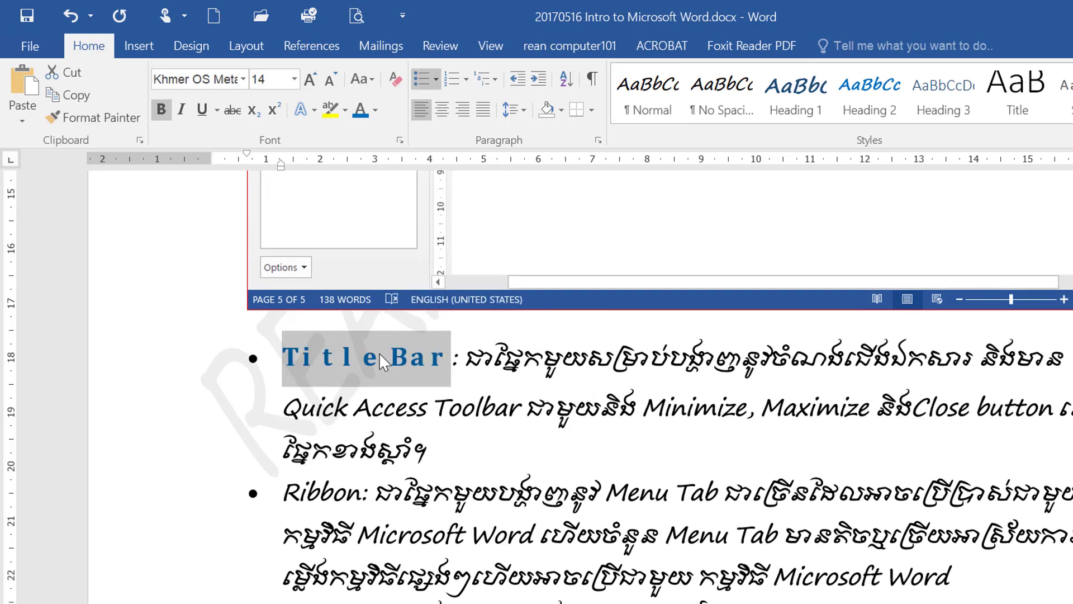
{"action": "left_click", "coordinate": [286, 495]}
{"action": "left_click_drag", "start_coordinate": [284, 358], "coordinate": [450, 358]}
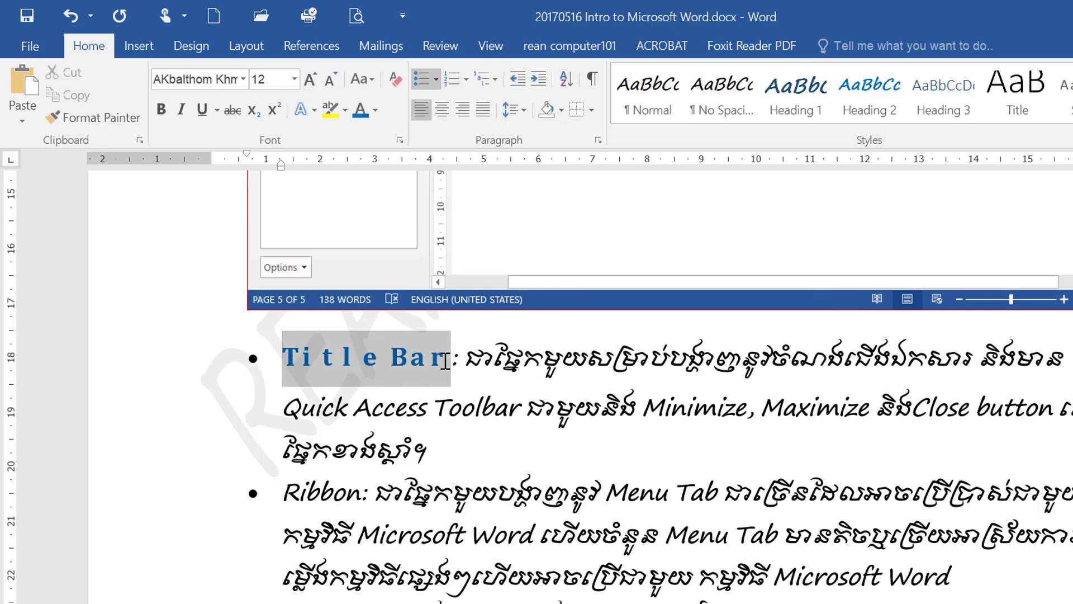
Change the Title Bar label's font to AKbalthom Seoul after briefly trying Khmer SN Kampot
{"action": "left_click", "coordinate": [244, 80]}
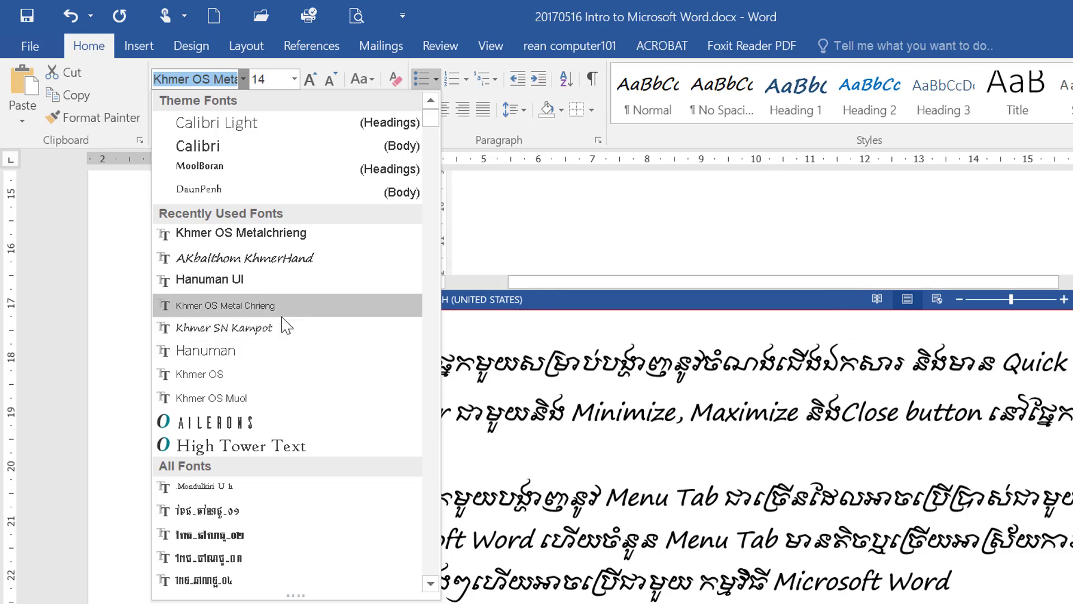
{"action": "left_click", "coordinate": [289, 336]}
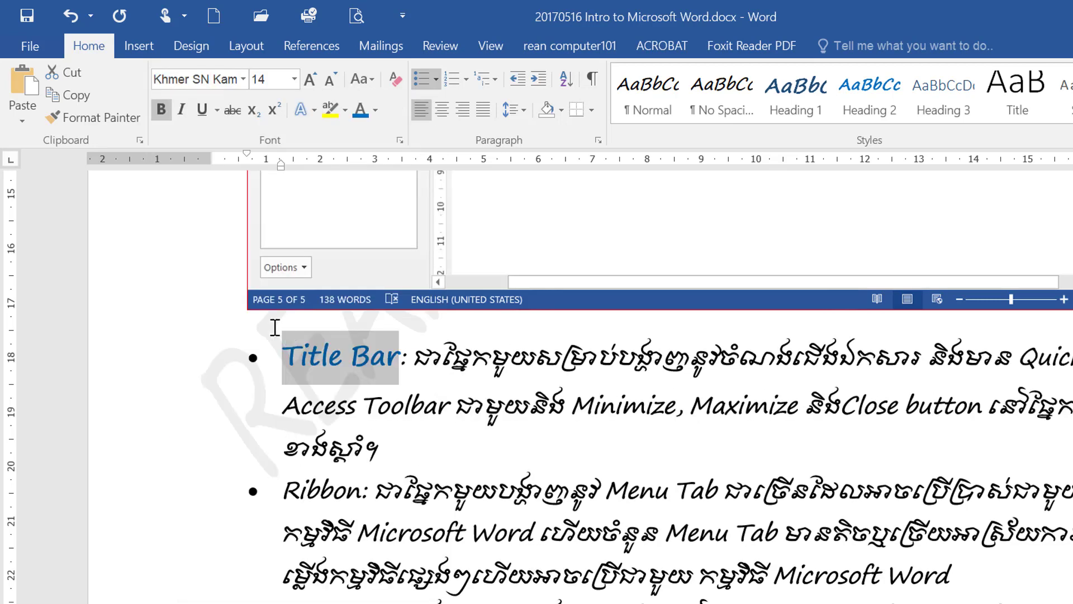
{"action": "left_click", "coordinate": [244, 80]}
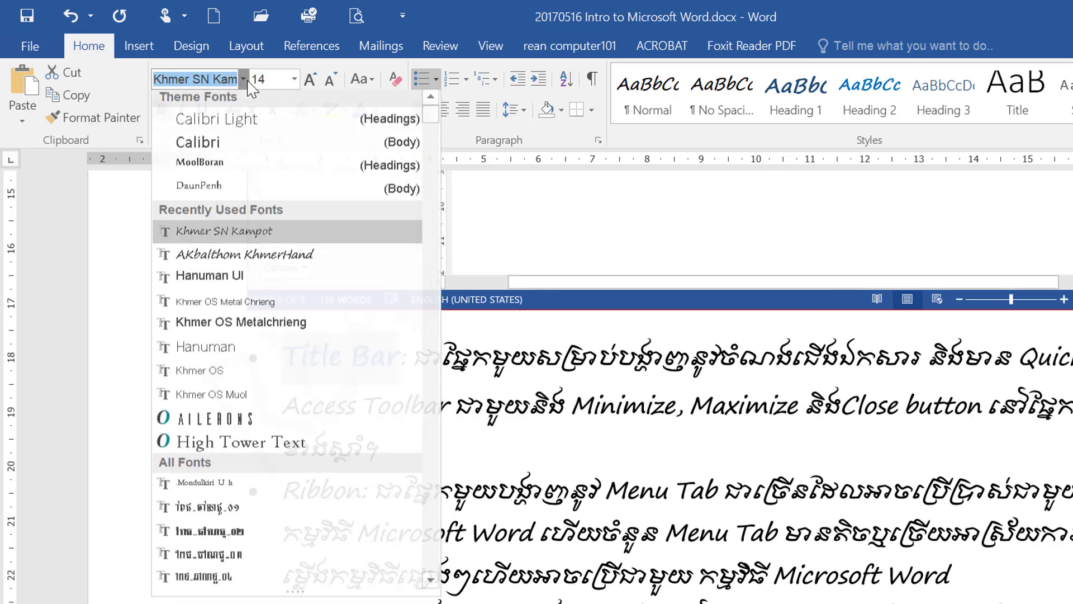
{"action": "scroll", "coordinate": [291, 479], "scroll_direction": "down", "scroll_amount": 5}
{"action": "scroll", "coordinate": [310, 447], "scroll_direction": "down", "scroll_amount": 3}
{"action": "scroll", "coordinate": [304, 391], "scroll_direction": "down", "scroll_amount": 3}
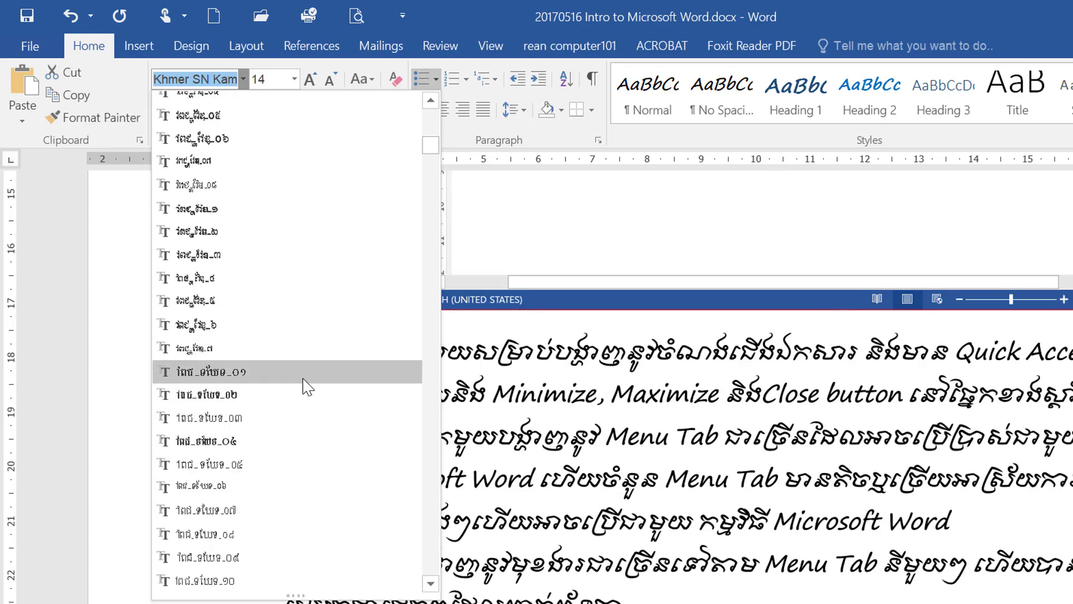
{"action": "scroll", "coordinate": [287, 424], "scroll_direction": "down", "scroll_amount": 3}
{"action": "scroll", "coordinate": [269, 511], "scroll_direction": "down", "scroll_amount": 3}
{"action": "scroll", "coordinate": [271, 509], "scroll_direction": "down", "scroll_amount": 3}
{"action": "scroll", "coordinate": [269, 501], "scroll_direction": "down", "scroll_amount": 4}
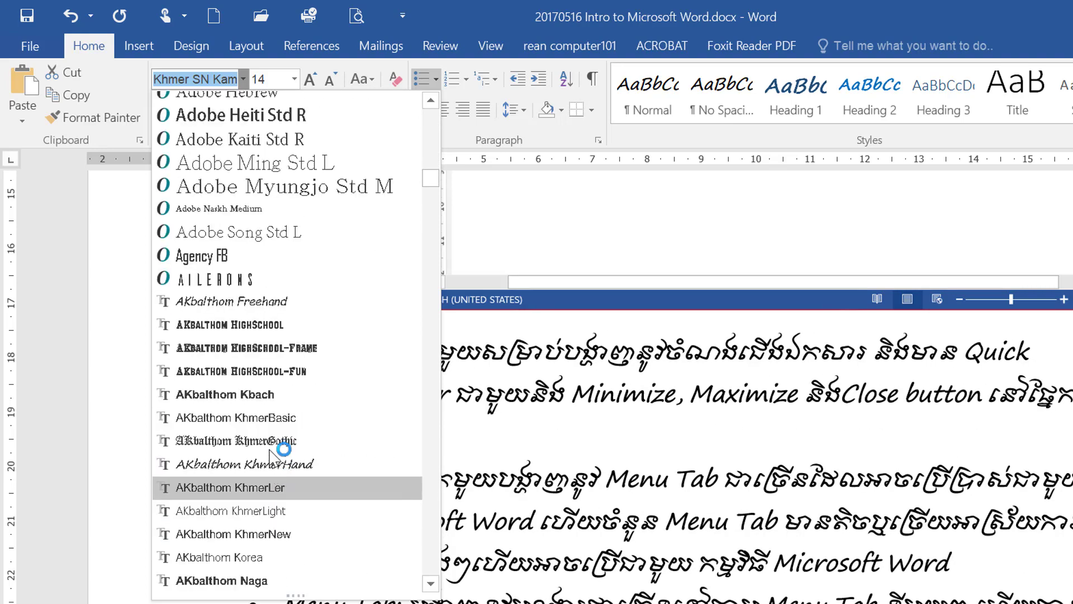
{"action": "scroll", "coordinate": [282, 446], "scroll_direction": "down", "scroll_amount": 6}
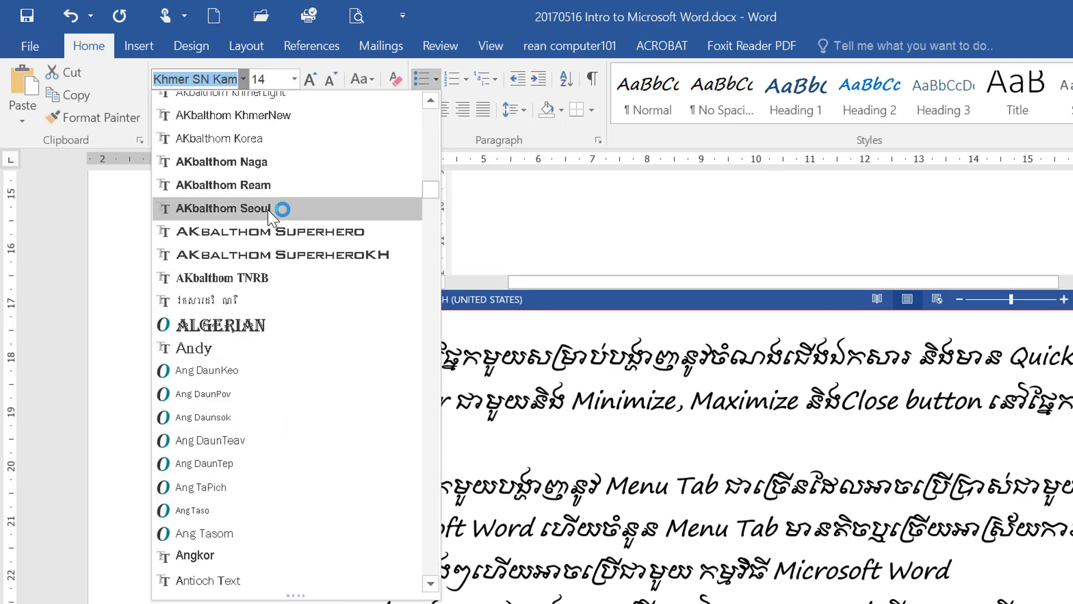
{"action": "left_click", "coordinate": [271, 215]}
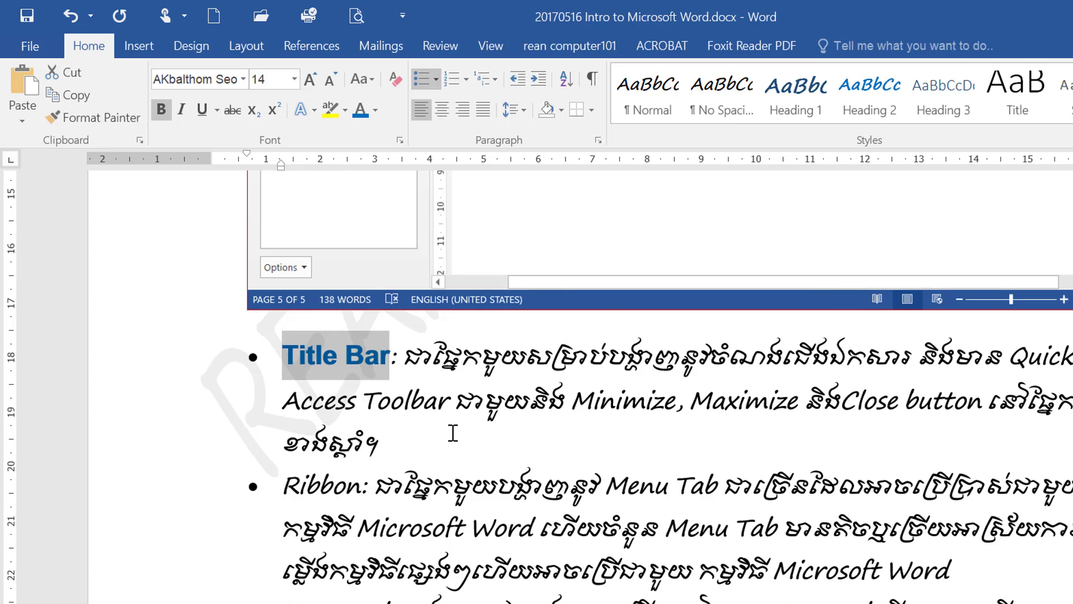
Paste Title Bar's bold blue AKbalthom Seoul formatting onto Ribbon, Menu Tab and Status Bar
{"action": "double_click", "coordinate": [312, 495]}
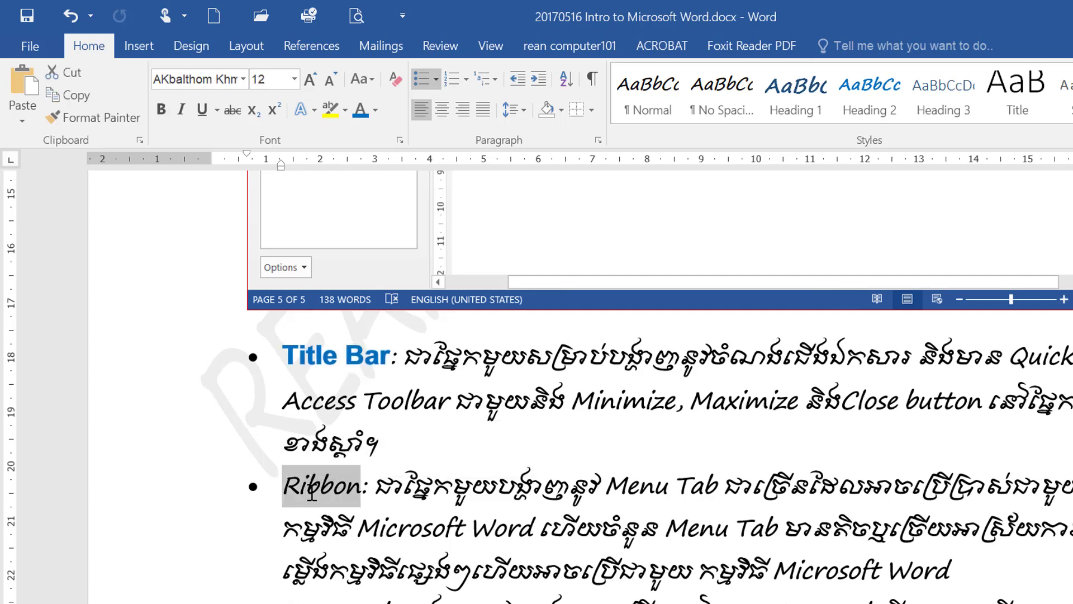
{"action": "key", "text": "ctrl+shift+v"}
{"action": "scroll", "coordinate": [311, 495], "scroll_direction": "down", "scroll_amount": 5}
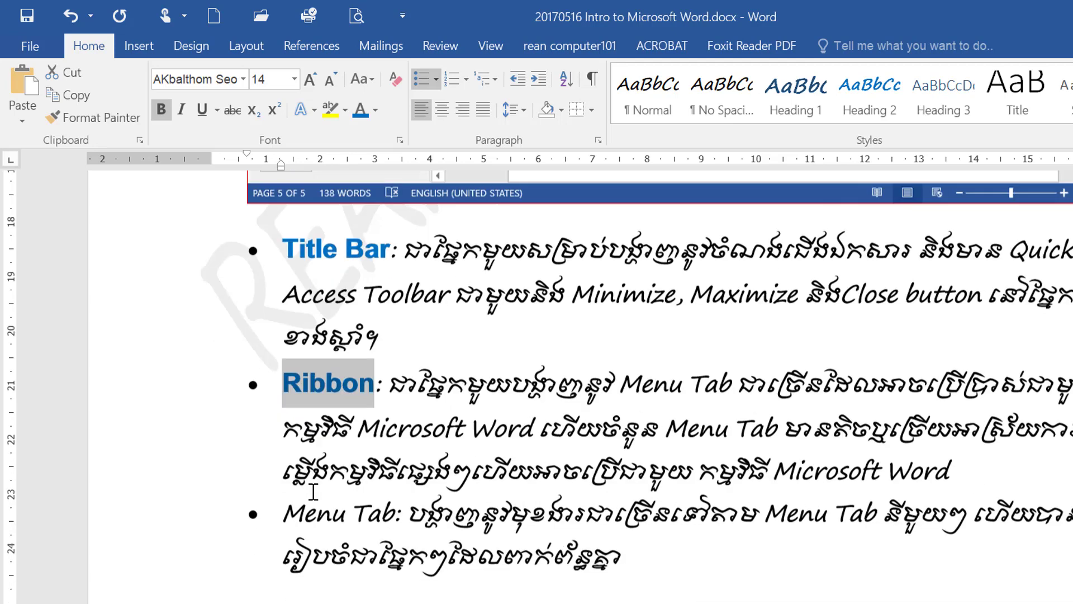
{"action": "double_click", "coordinate": [318, 351]}
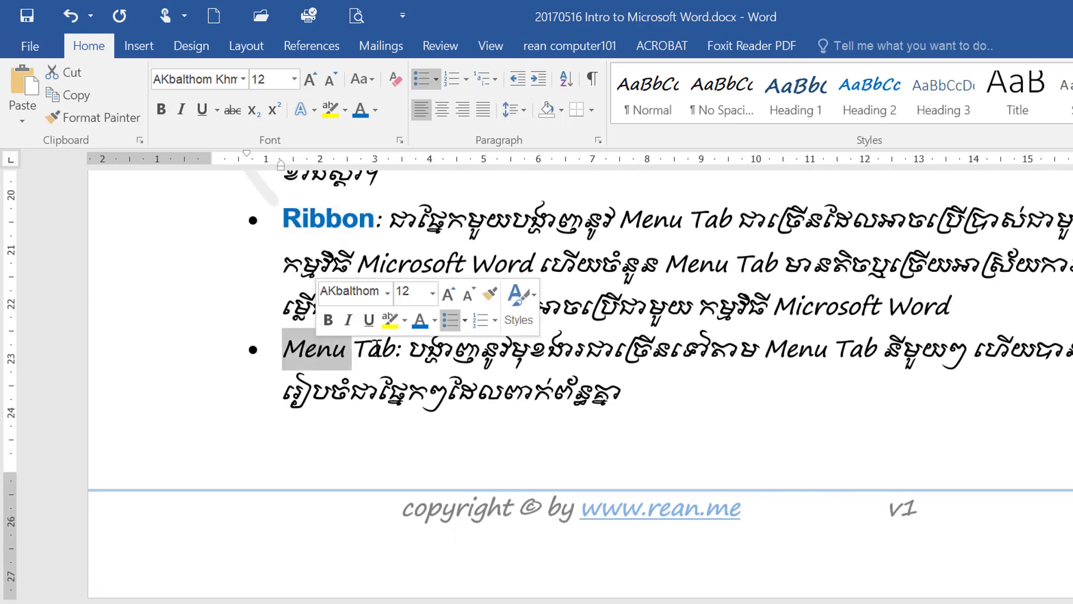
{"action": "left_click_drag", "start_coordinate": [394, 352], "coordinate": [299, 361]}
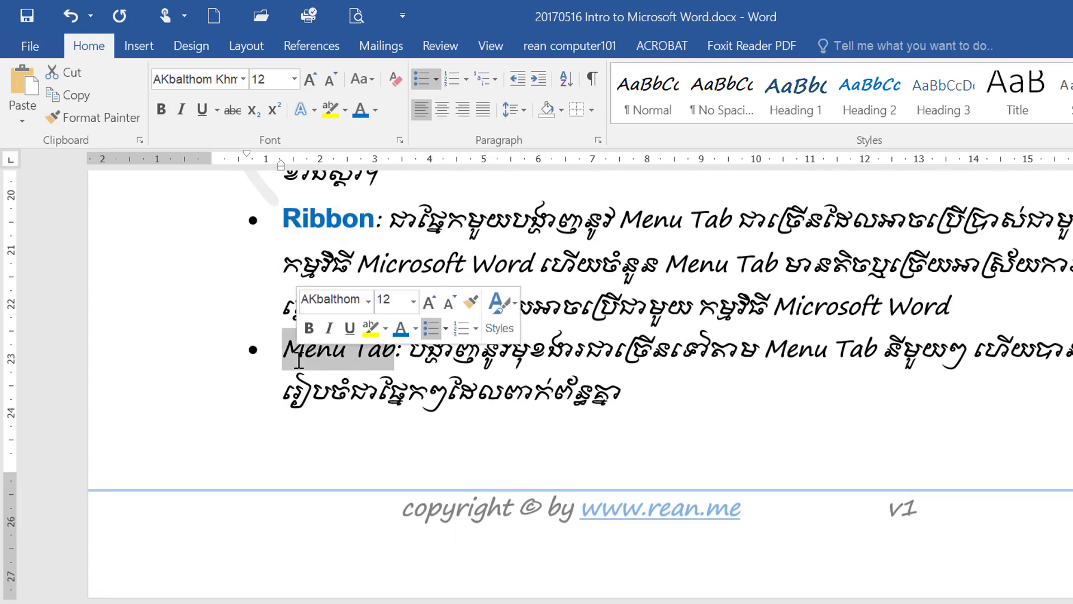
{"action": "key", "text": "ctrl+shift+v"}
{"action": "scroll", "coordinate": [341, 364], "scroll_direction": "down", "scroll_amount": 3}
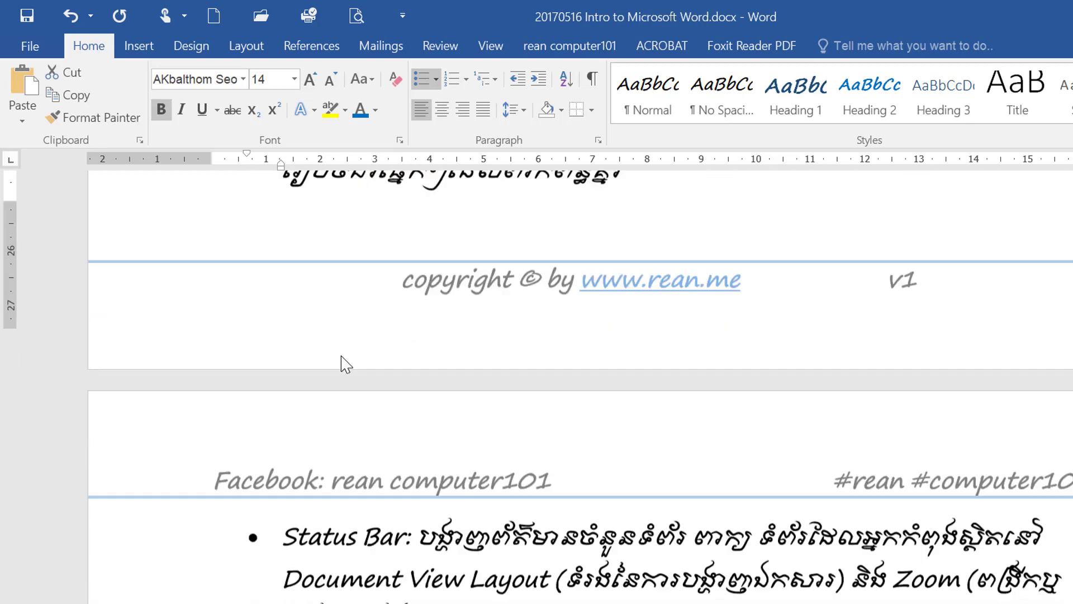
{"action": "scroll", "coordinate": [341, 364], "scroll_direction": "down", "scroll_amount": 3}
{"action": "left_click", "coordinate": [322, 358]}
{"action": "double_click", "coordinate": [322, 358]}
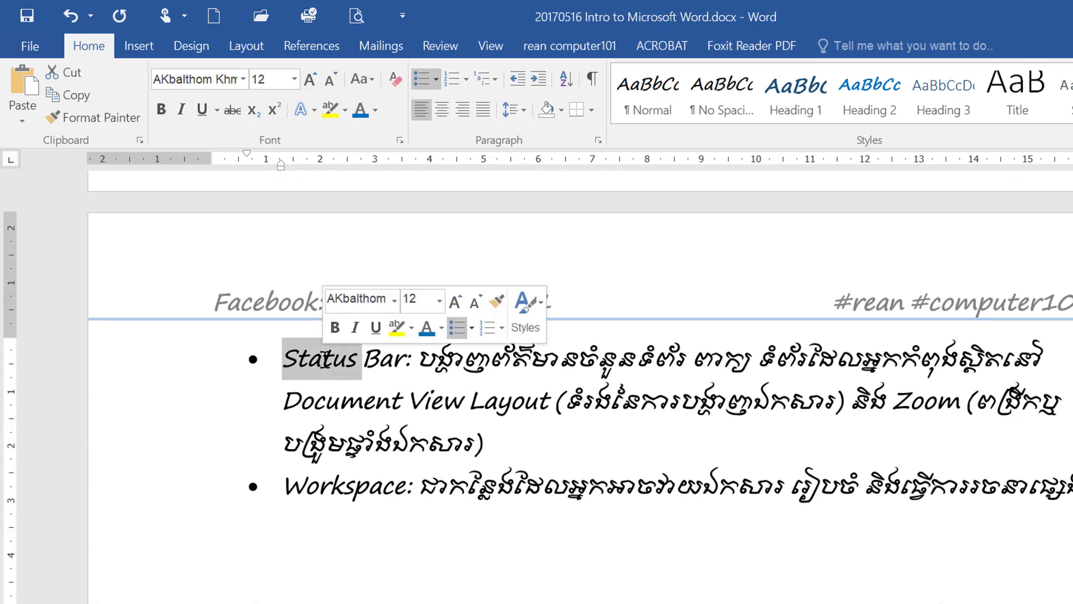
{"action": "key", "text": "ctrl+shift+v"}
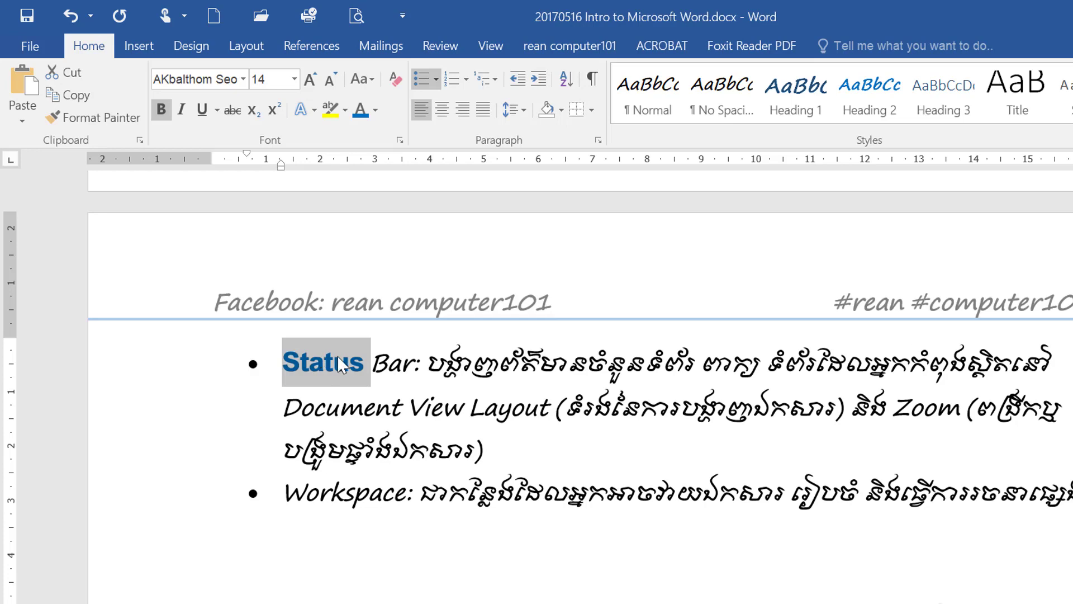
{"action": "double_click", "coordinate": [380, 357]}
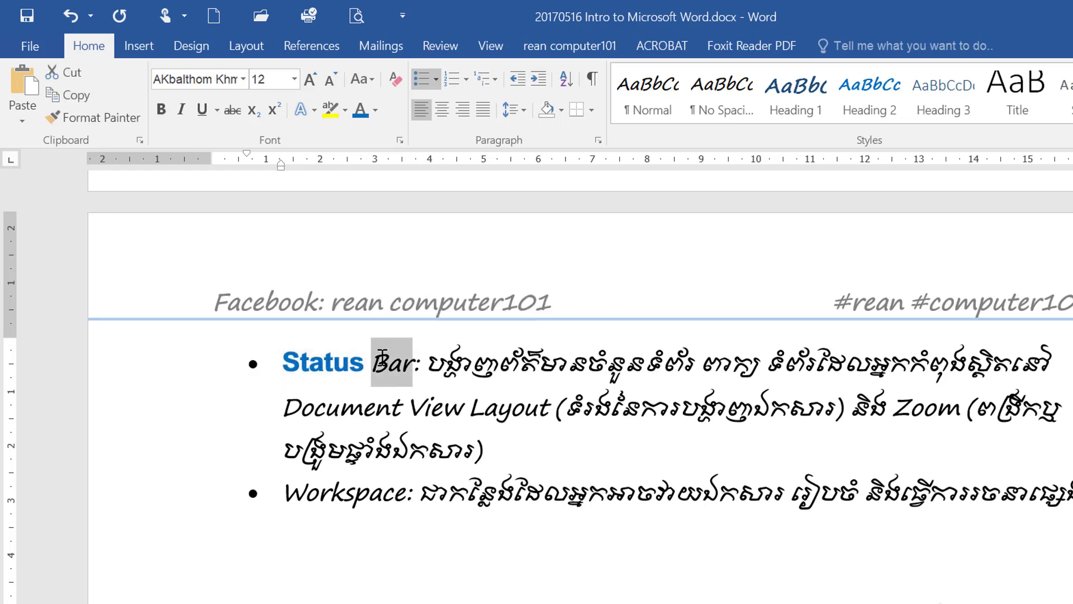
{"action": "key", "text": "ctrl+shift+v"}
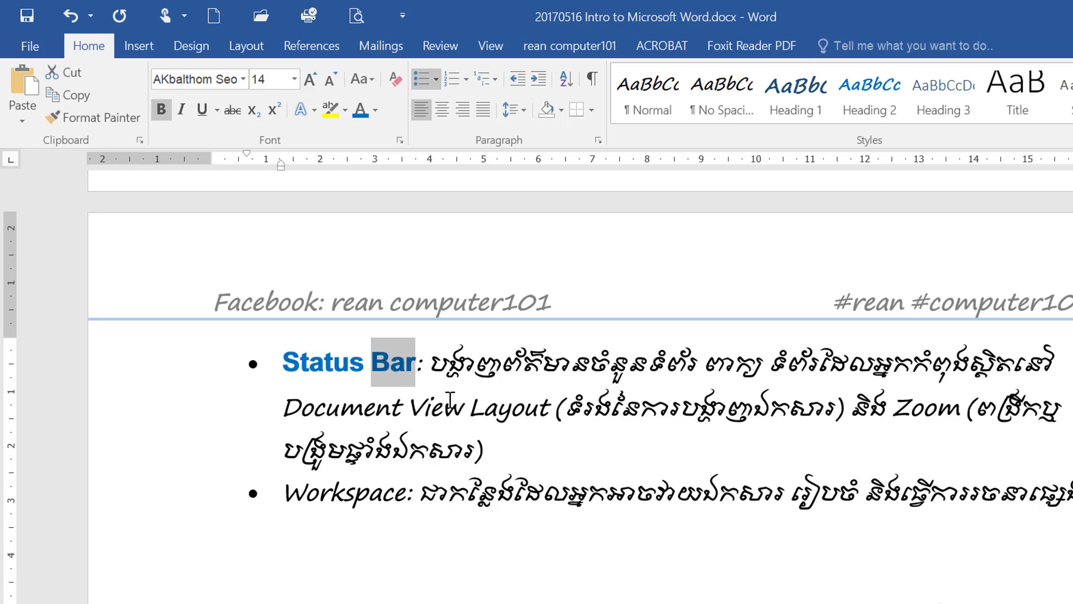
{"action": "left_click", "coordinate": [570, 412]}
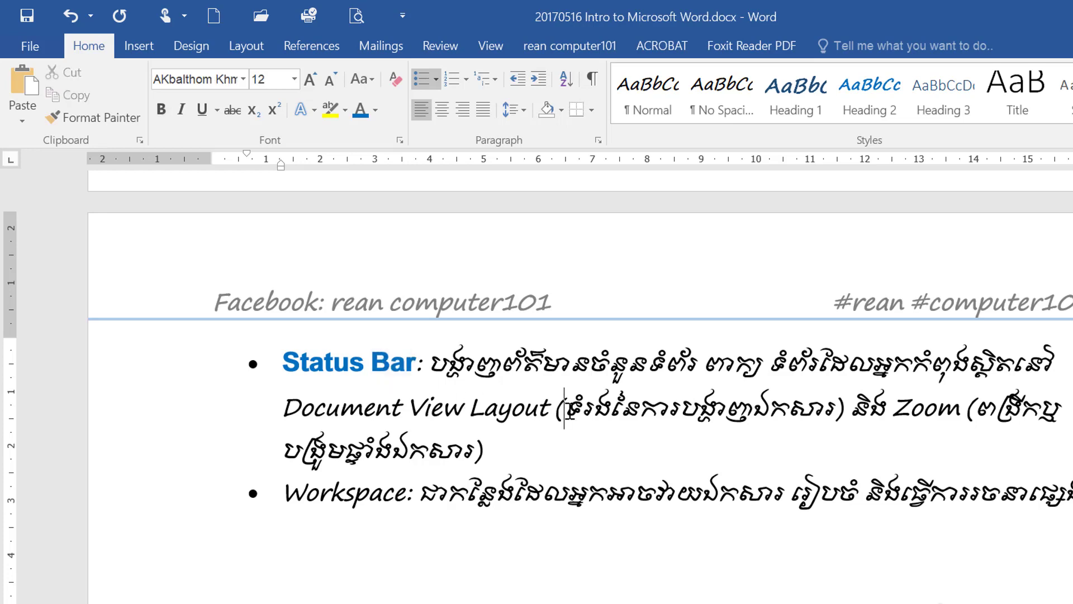